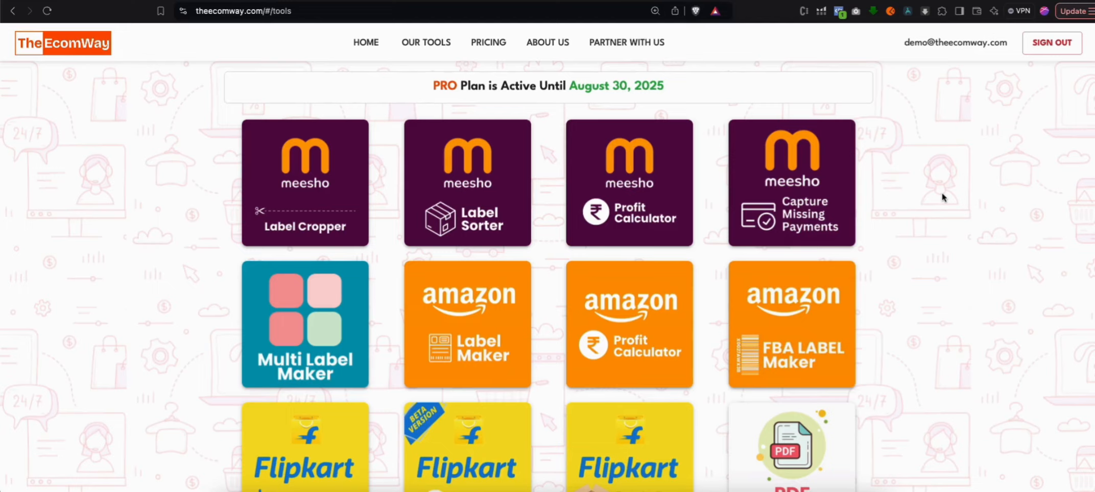
Open the Meesho Profit Calculator tool and look over its page
click(667, 199)
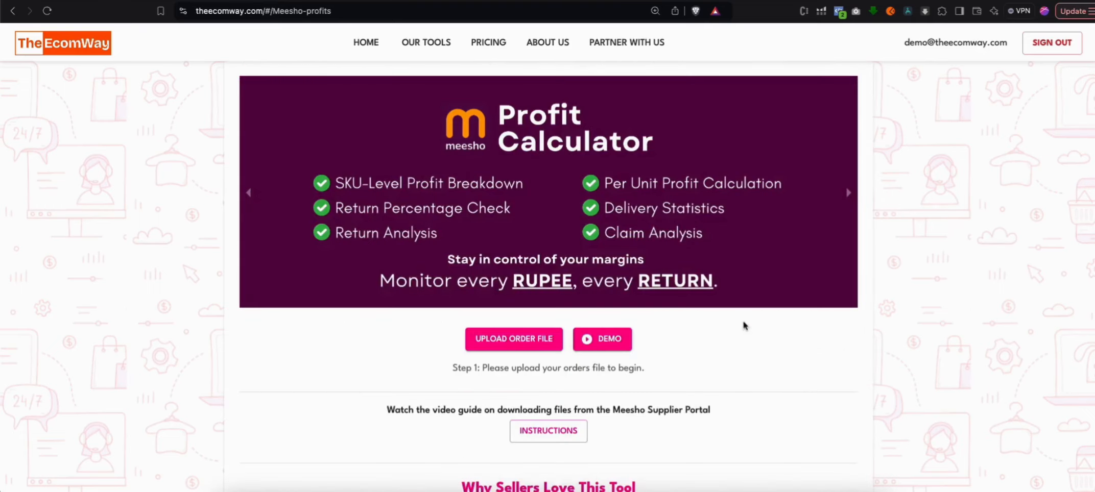
scroll(750, 327, down, 3)
scroll(761, 334, up, 2)
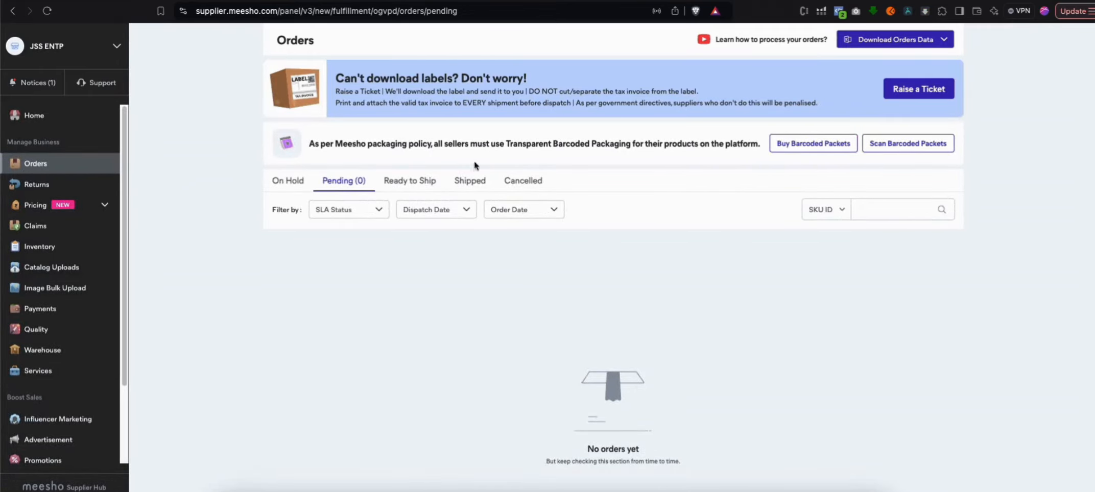
In the Meesho supplier panel, export the orders data for the date range 01 May '25 to 31 May '25
click(943, 41)
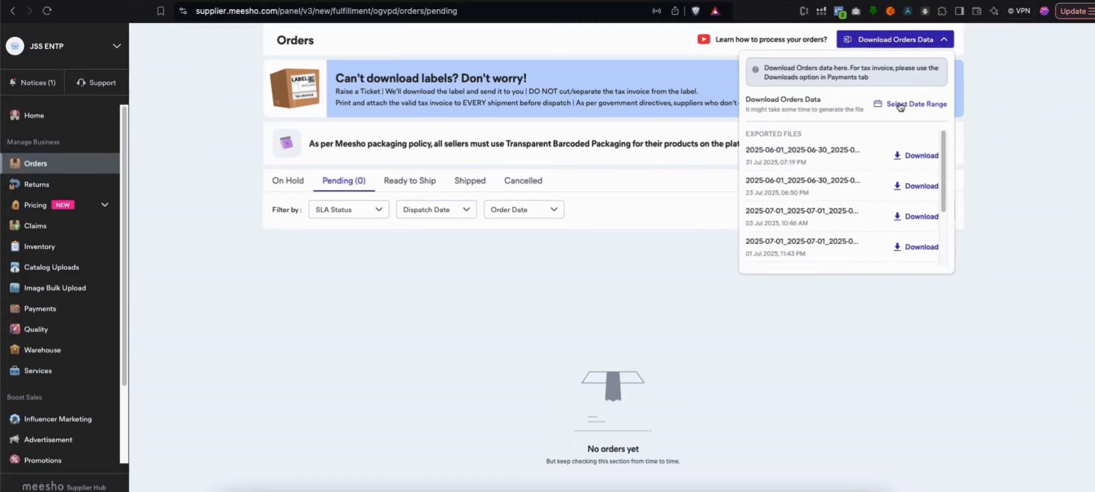
click(922, 105)
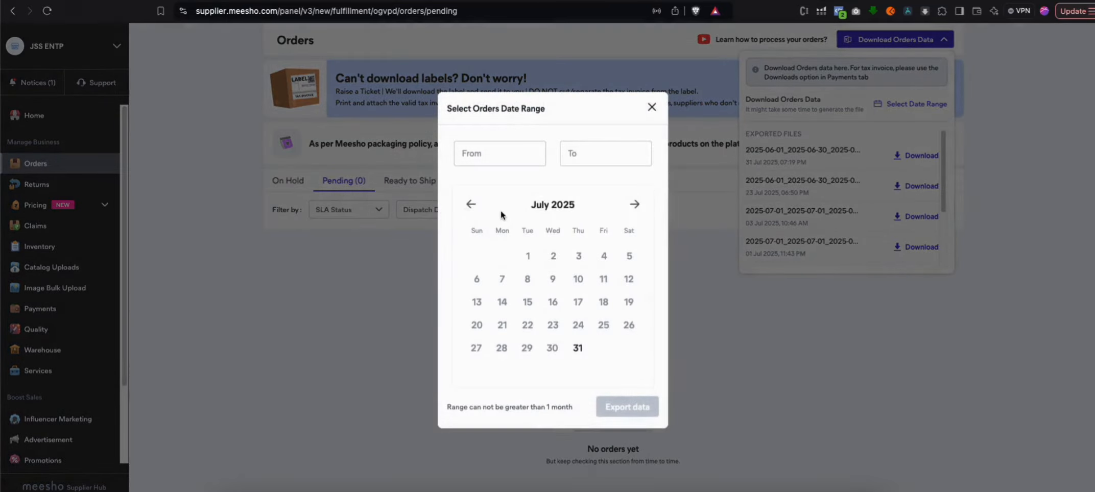
click(470, 205)
click(471, 205)
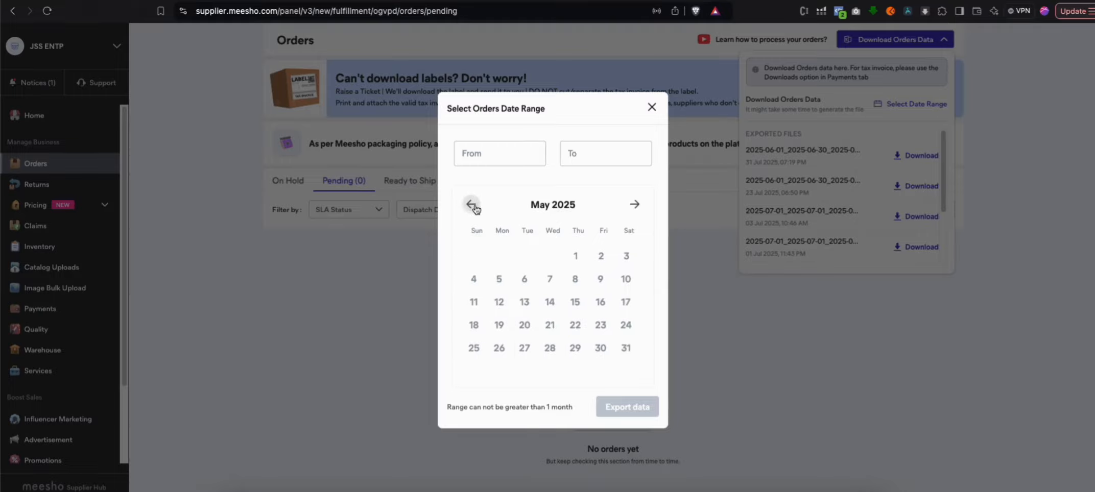
click(580, 261)
click(629, 352)
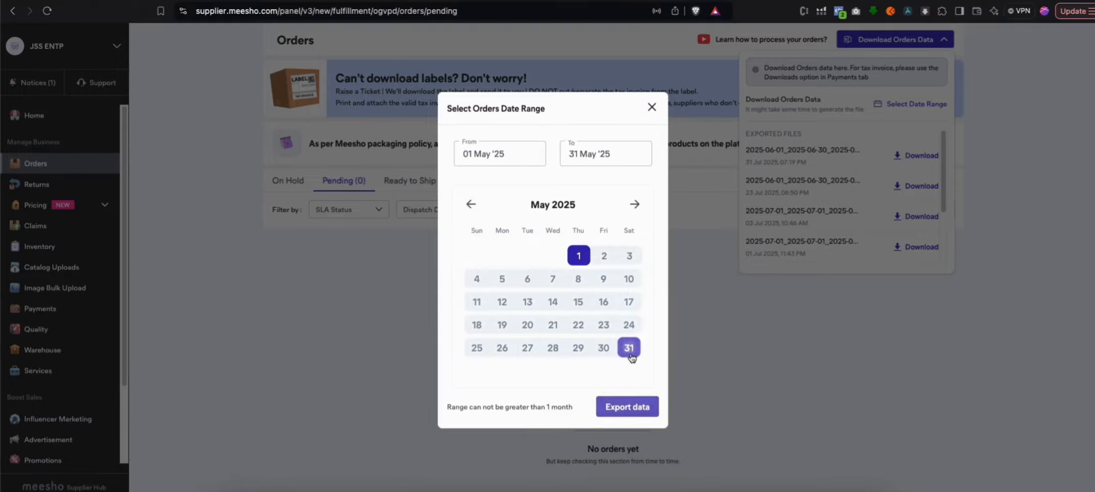
click(628, 411)
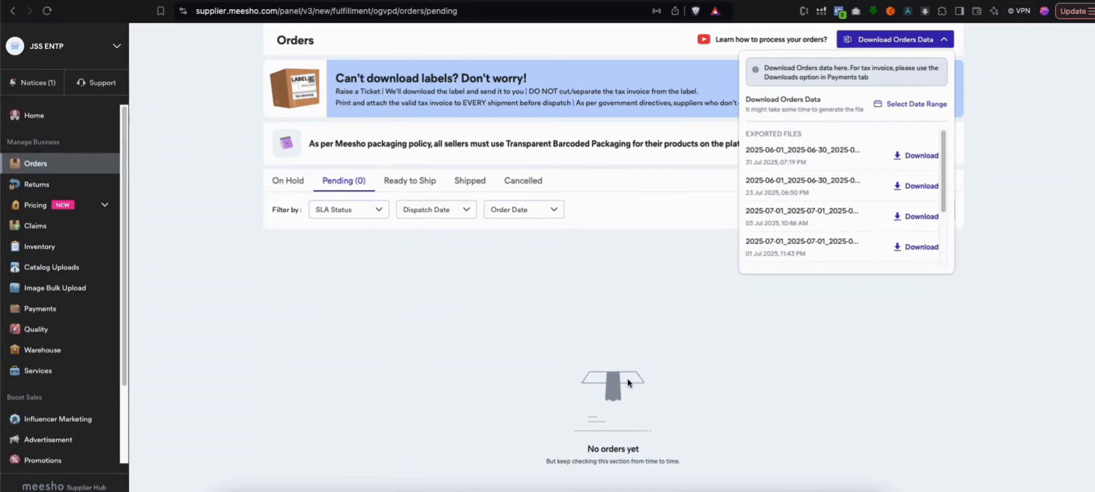
click(622, 341)
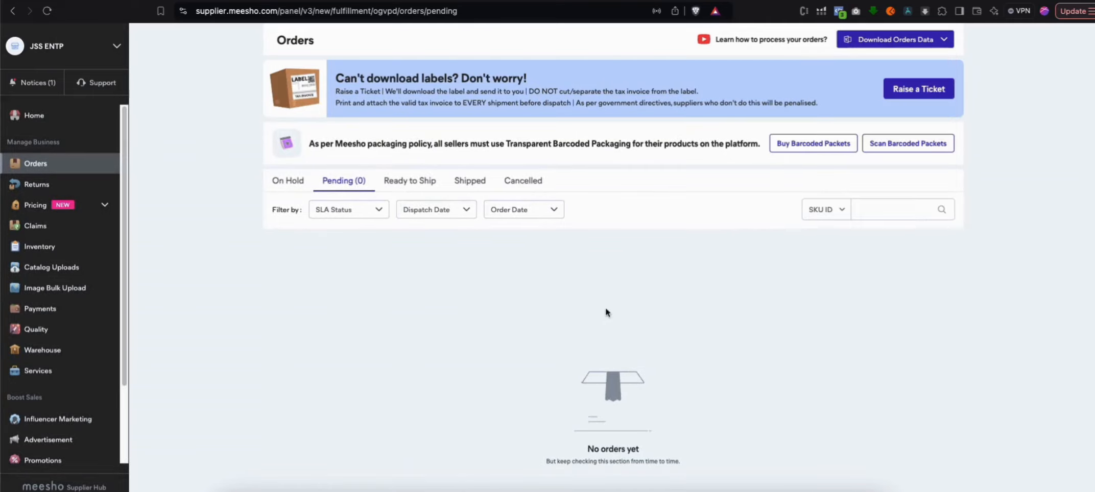
Reload the orders page and try to download the exported orders file for 2025-05-01 to 2025-05-31
click(44, 15)
click(923, 42)
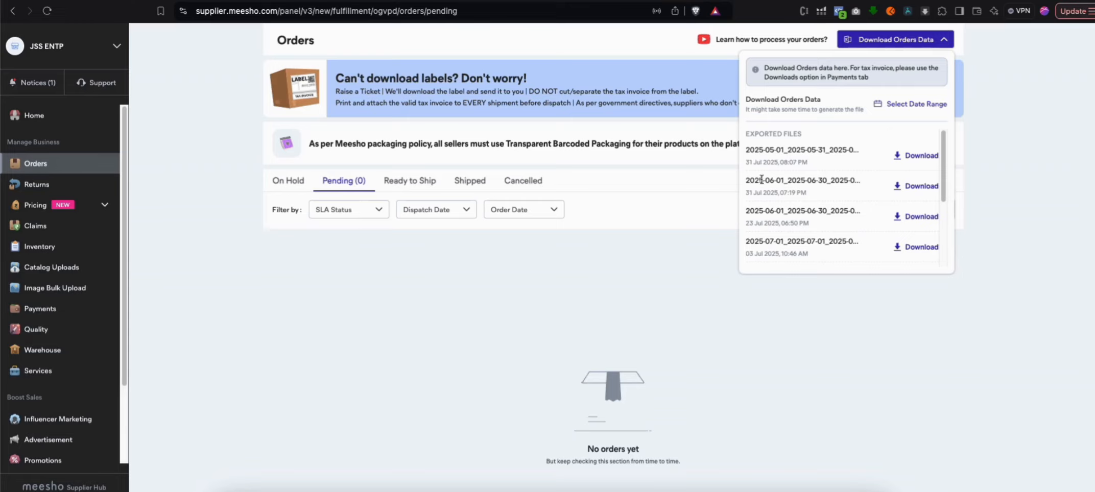
click(907, 157)
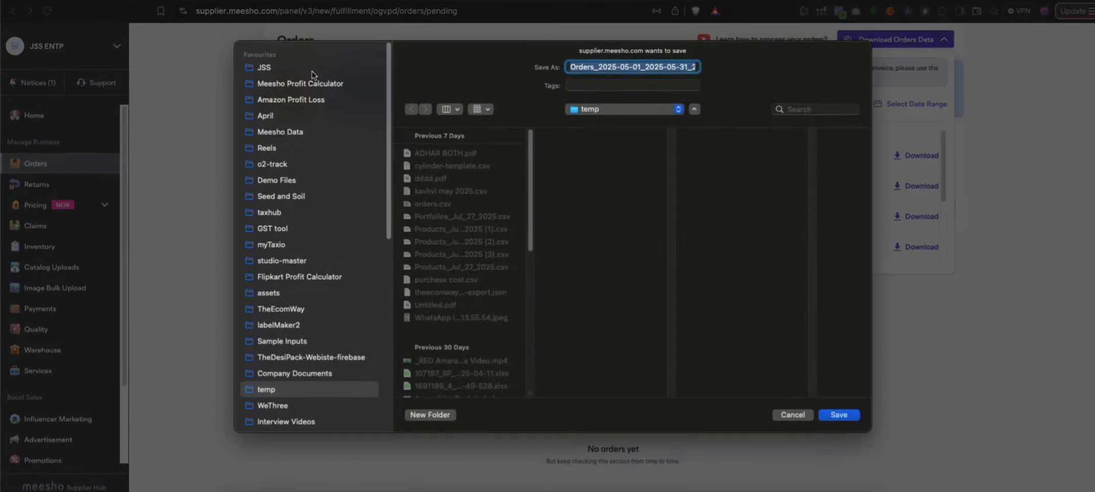
click(313, 70)
click(792, 415)
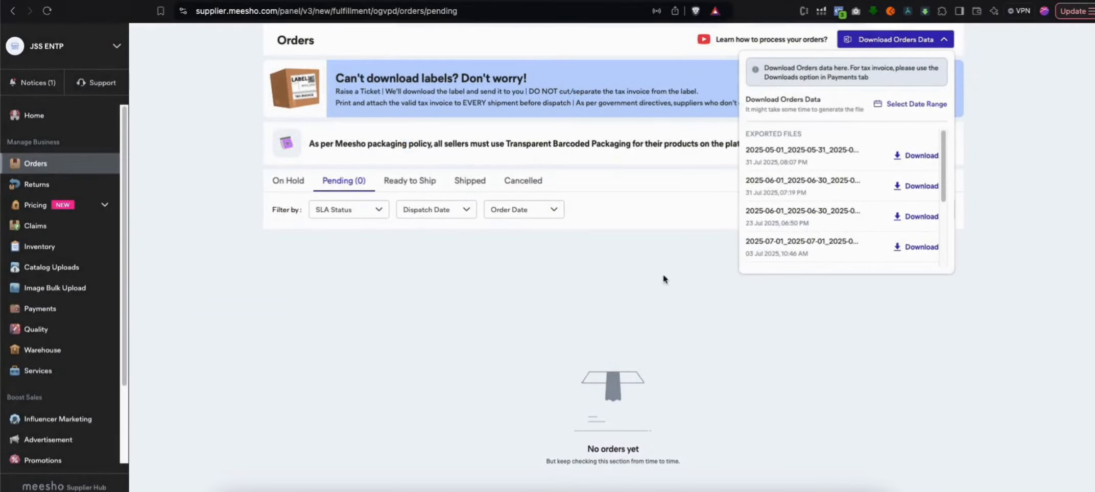
click(547, 276)
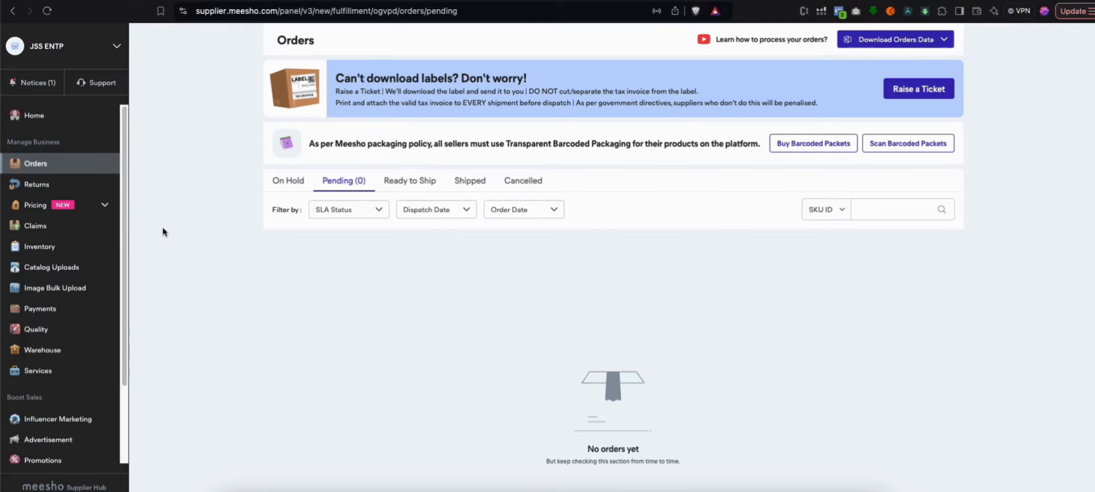
Open the payments page and request the Payments to Date file for the custom range 1 May 25 to 31 May 25
click(89, 310)
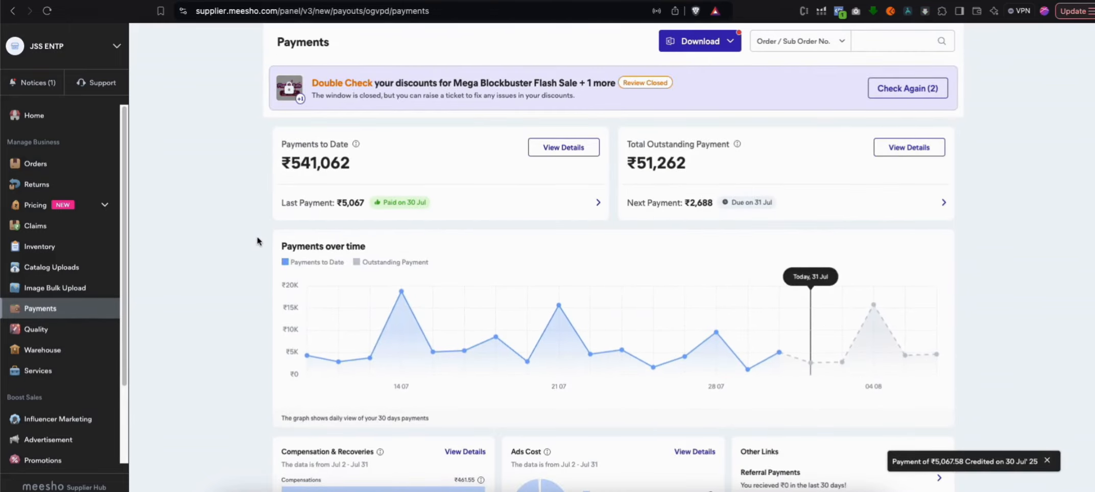
click(717, 43)
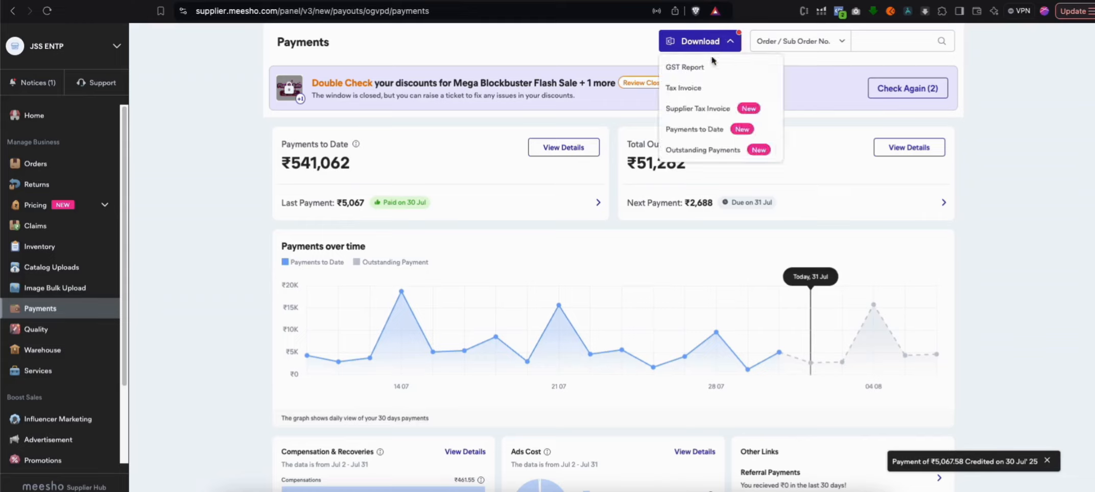
click(686, 133)
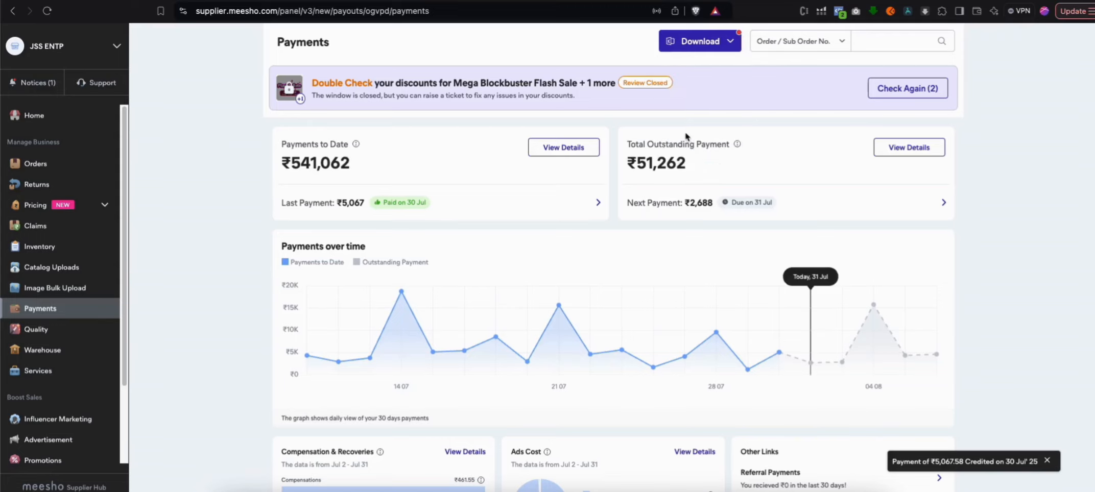
click(494, 291)
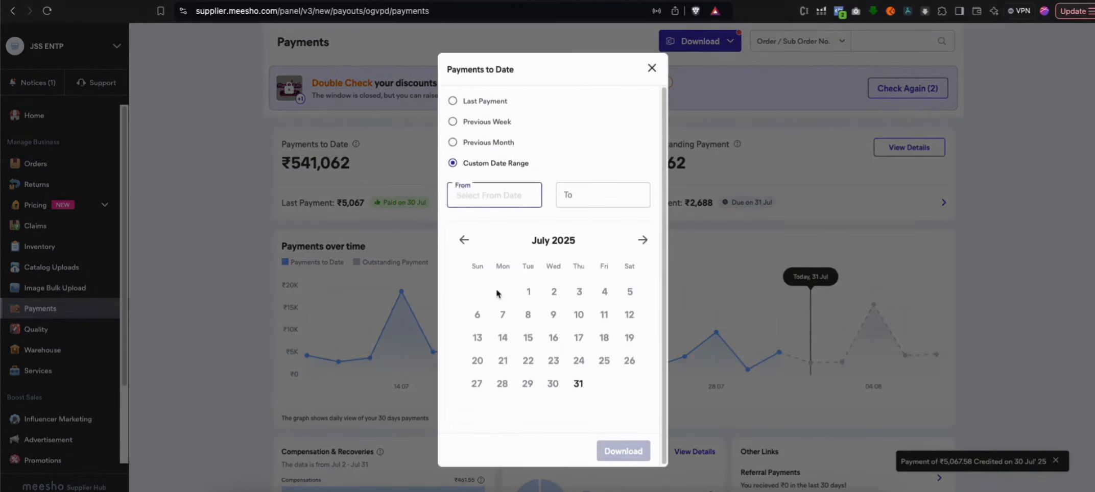
click(463, 240)
click(463, 239)
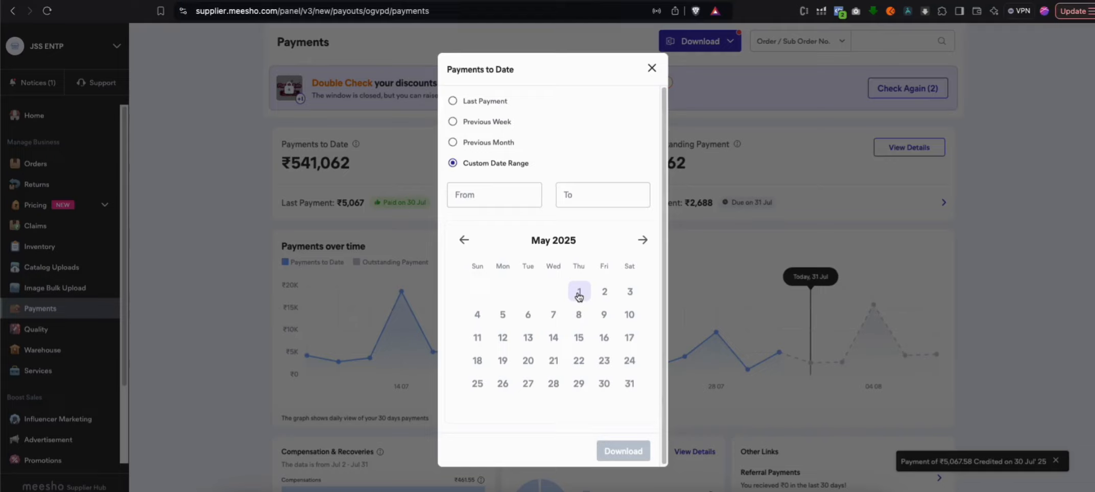
click(578, 295)
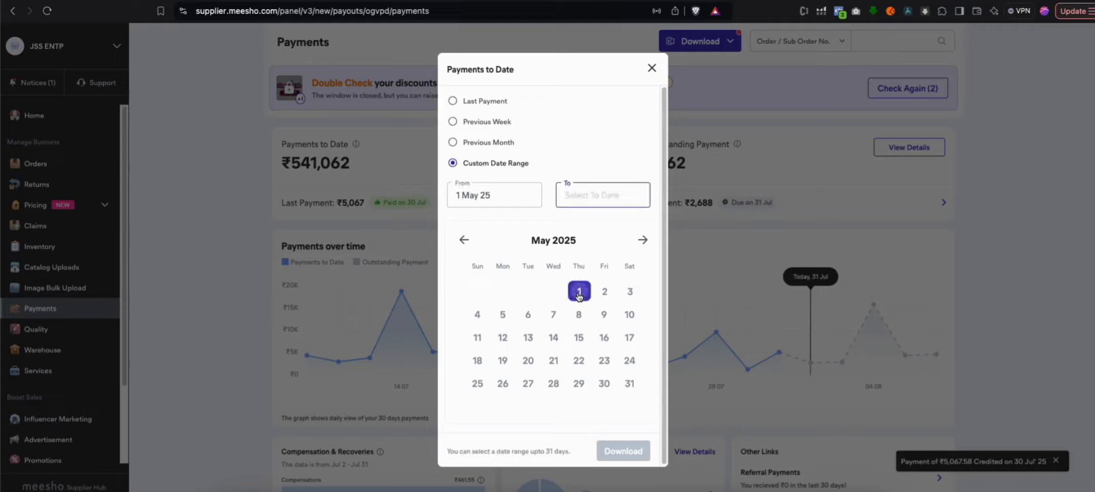
click(627, 386)
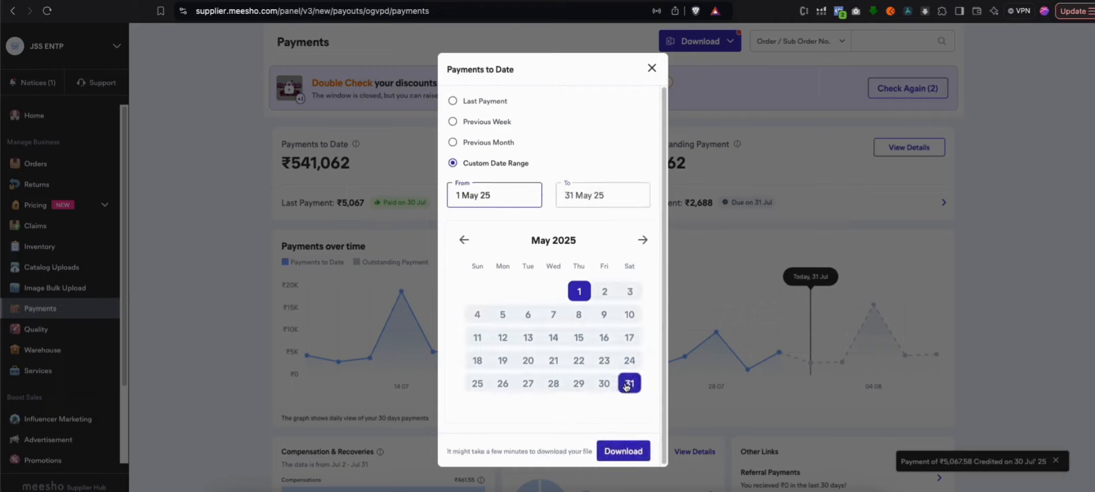
click(623, 452)
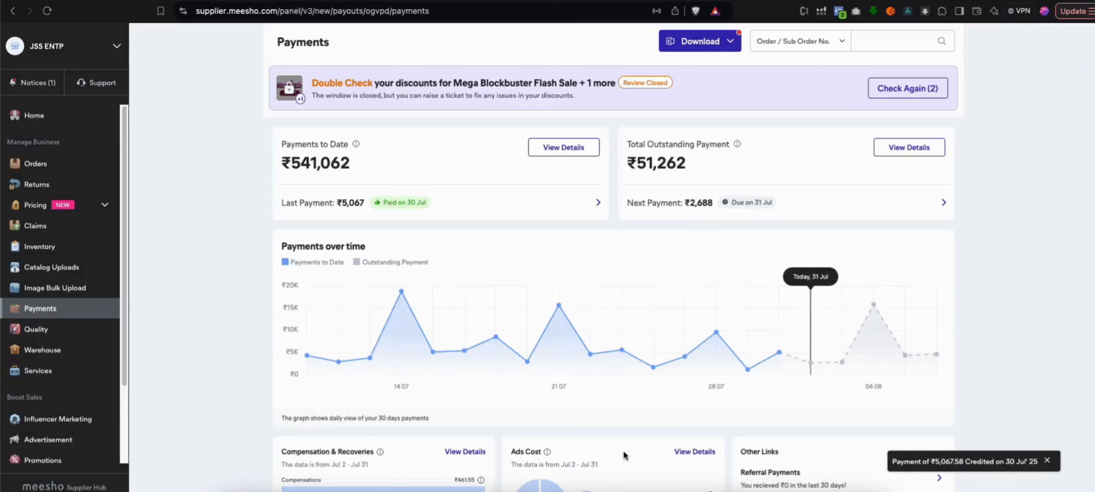
Cancel saving the May payments file and set a new Payments to Date download to Custom Date Range
click(716, 41)
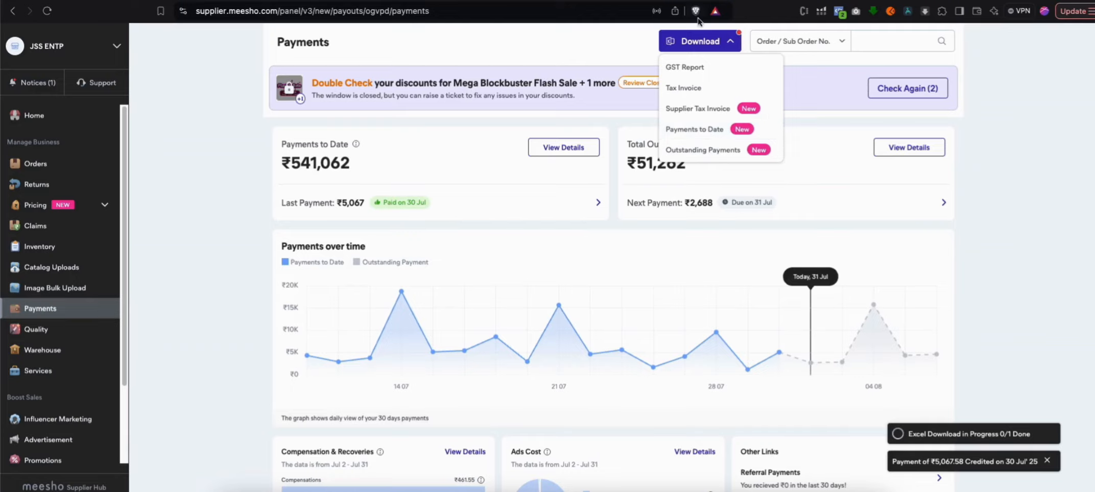
click(712, 131)
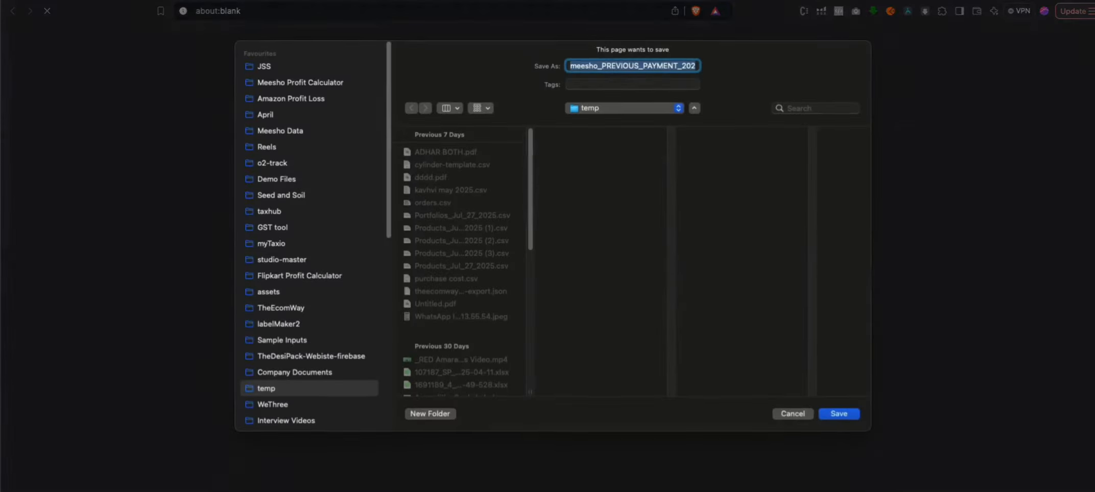
click(801, 415)
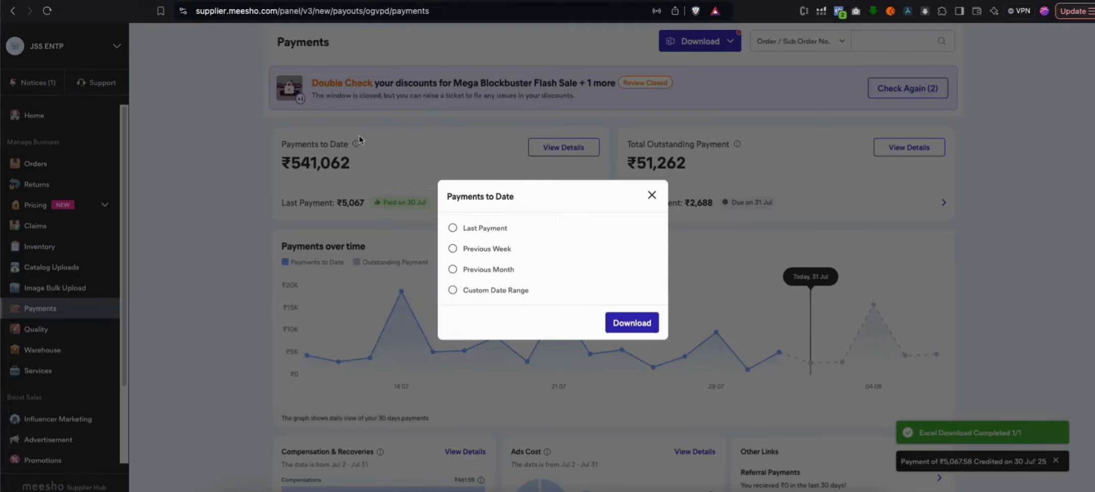
click(485, 290)
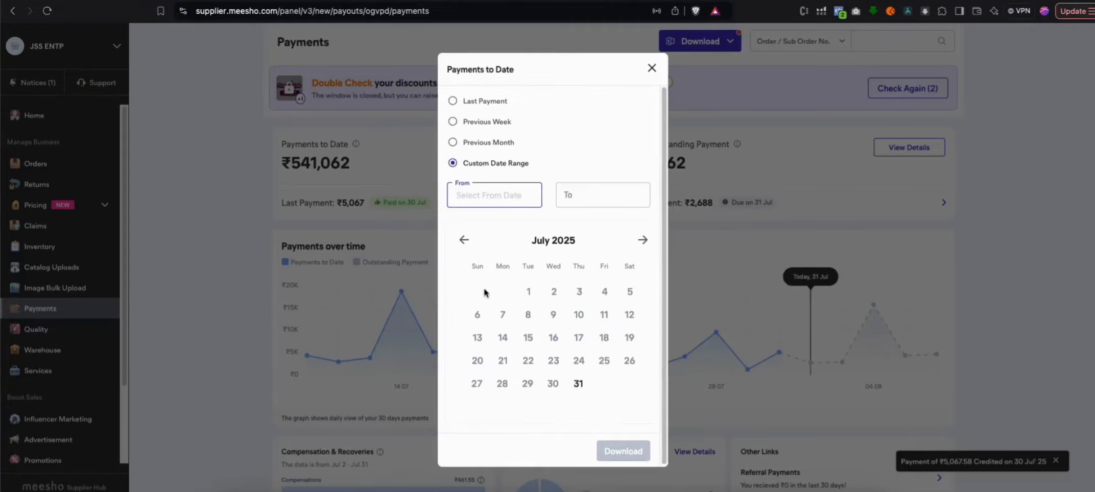
click(463, 240)
click(461, 240)
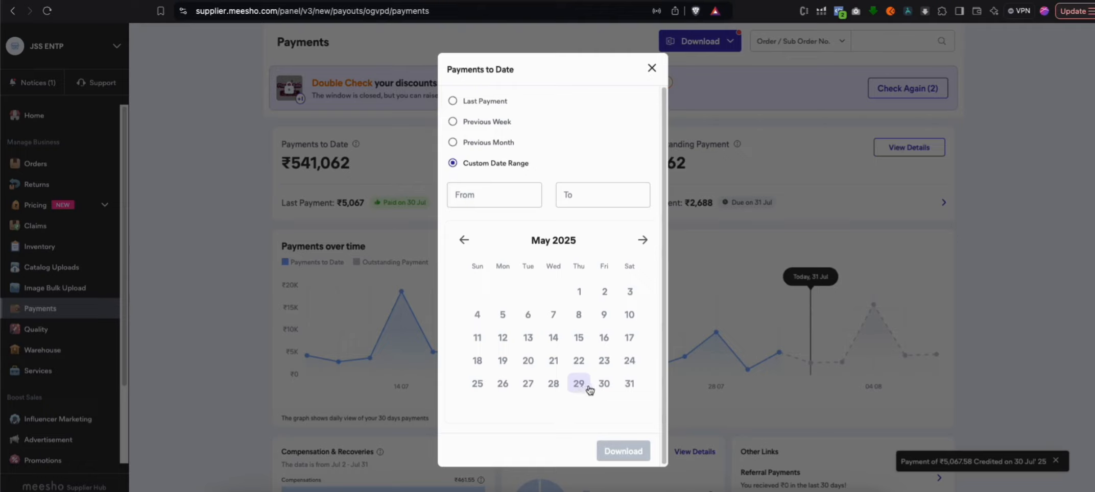
click(645, 241)
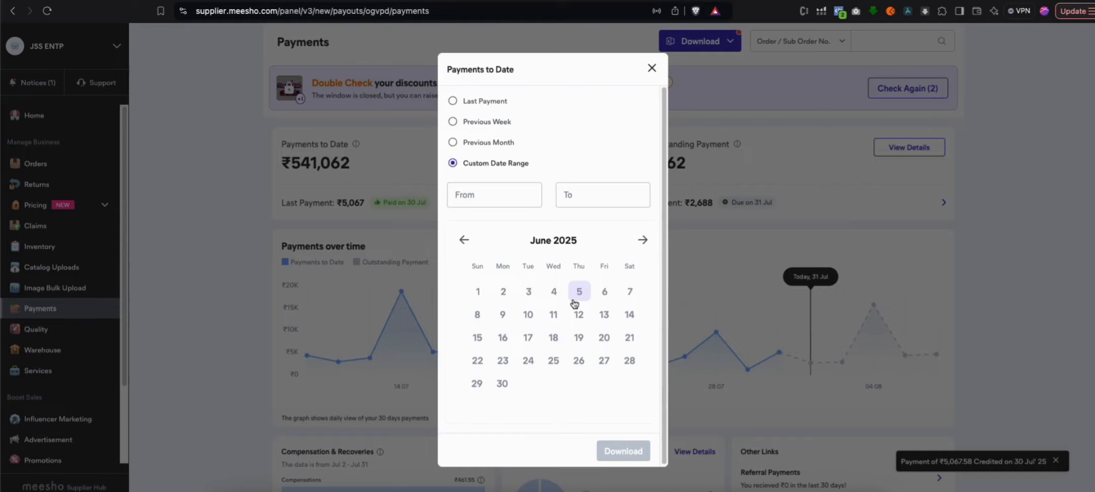
click(464, 240)
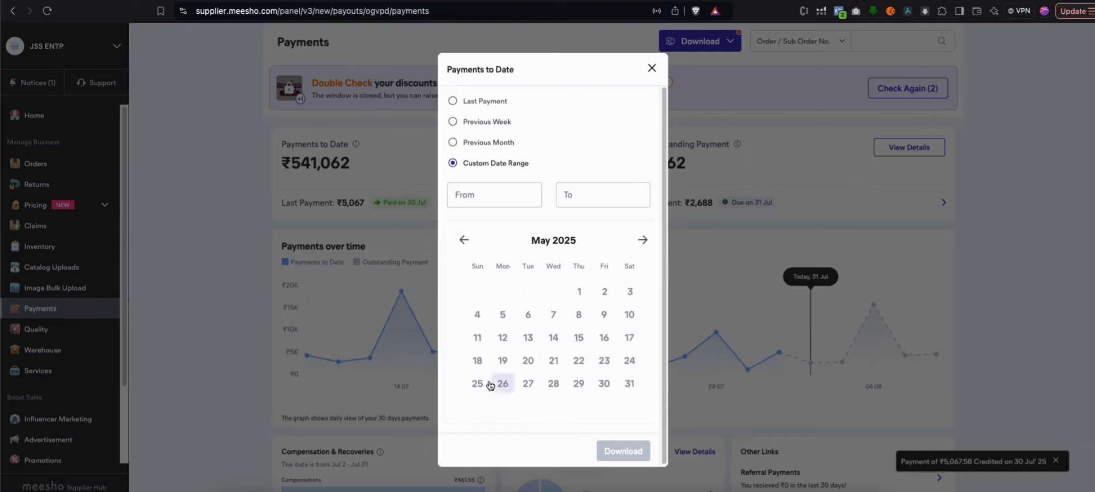
click(641, 240)
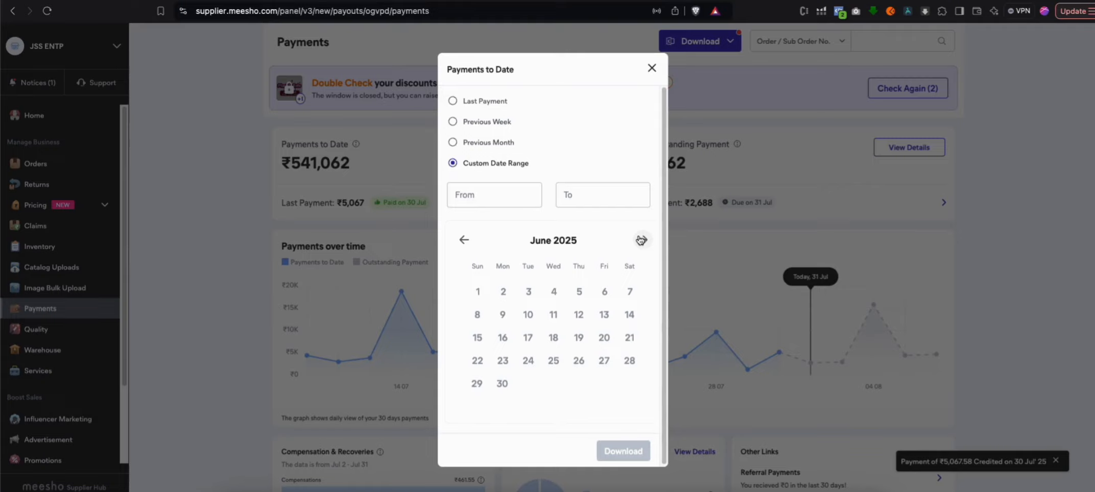
click(464, 242)
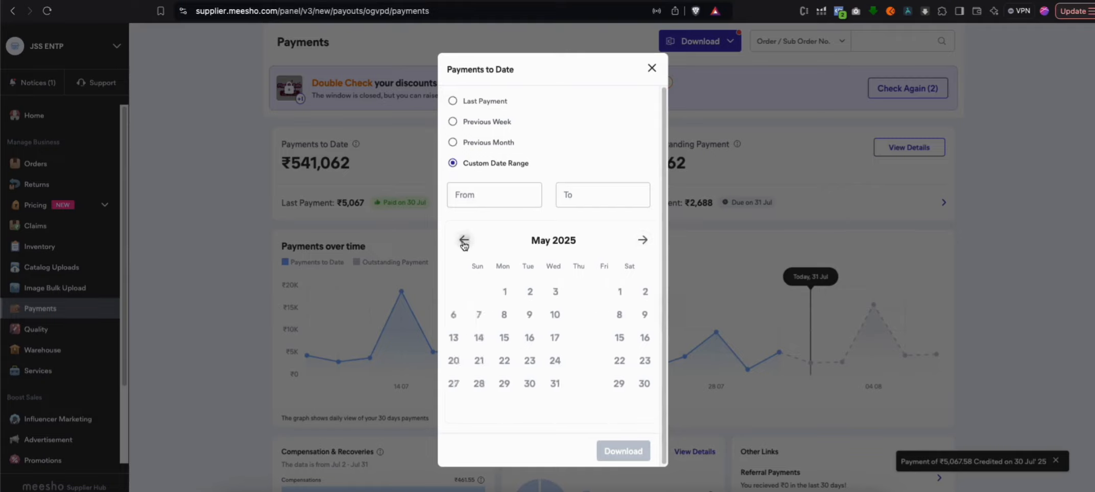
Download the Payments to Date file for the custom range 1 Jun 25 to 30 Jun 25
click(641, 241)
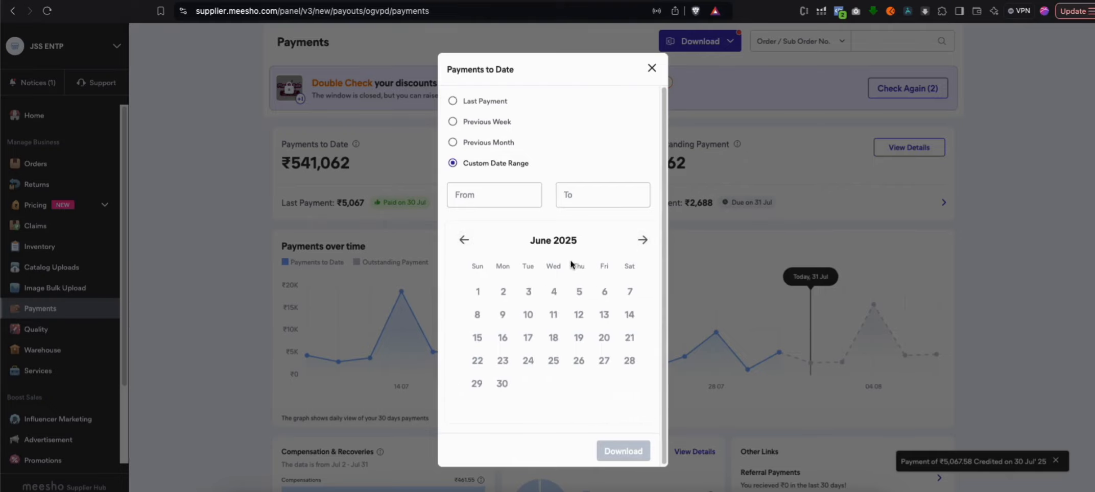
click(479, 294)
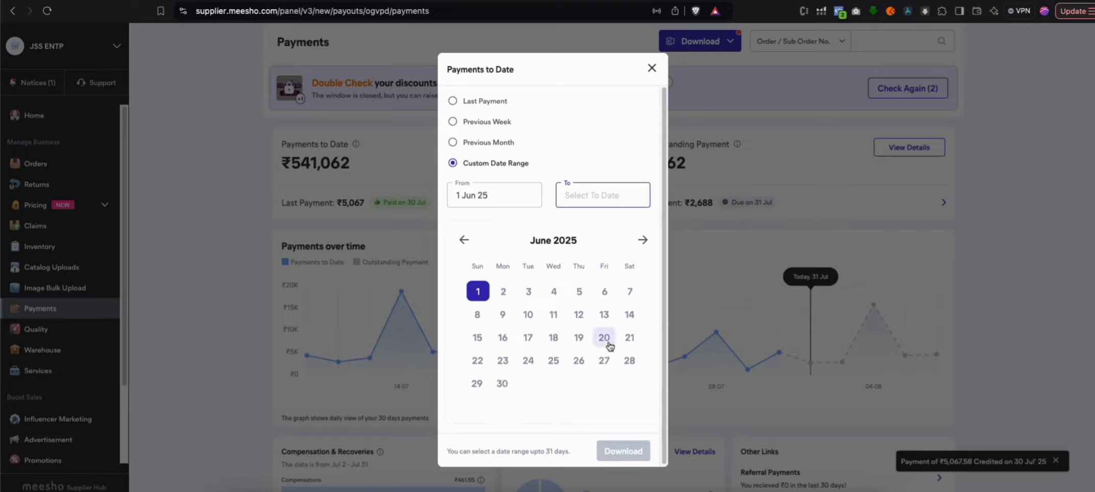
click(643, 242)
click(463, 240)
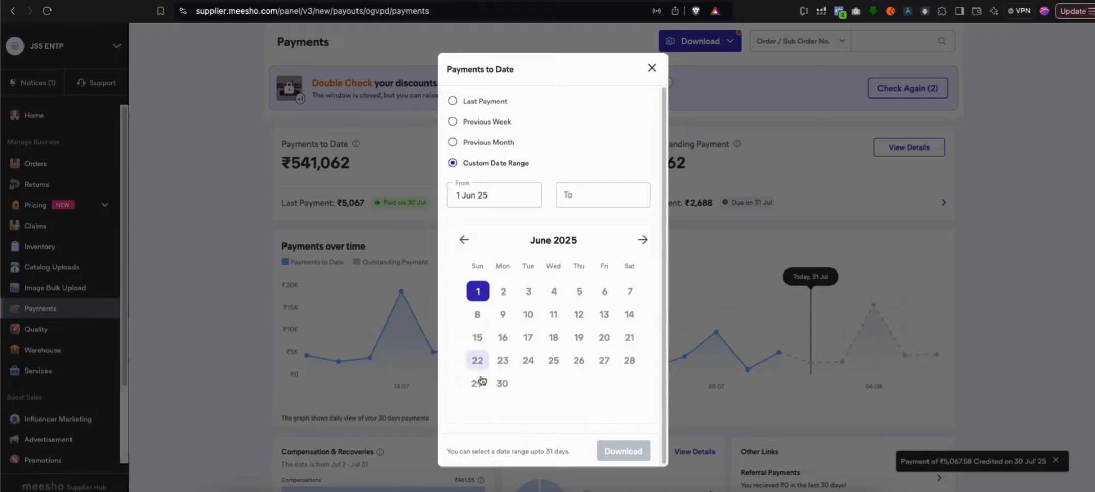
click(503, 384)
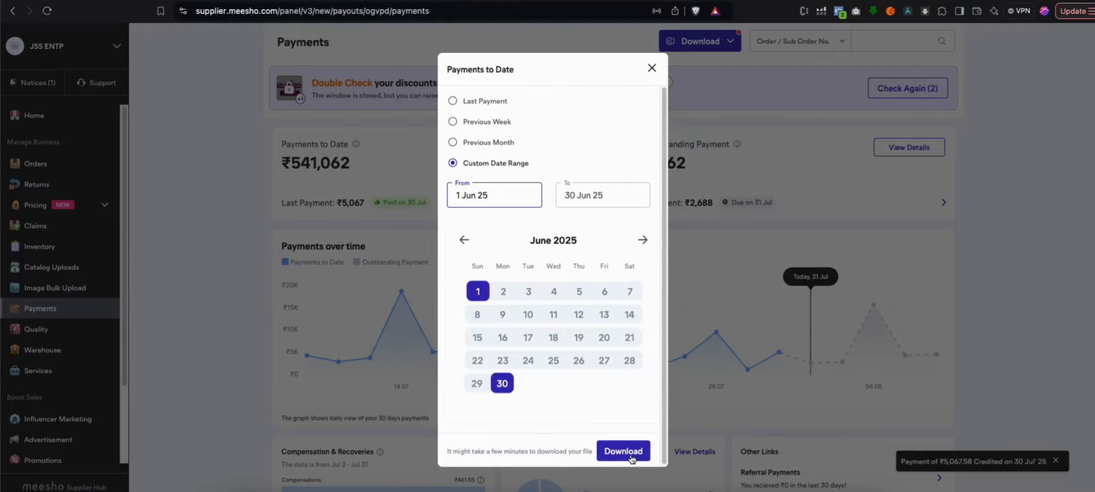
click(623, 452)
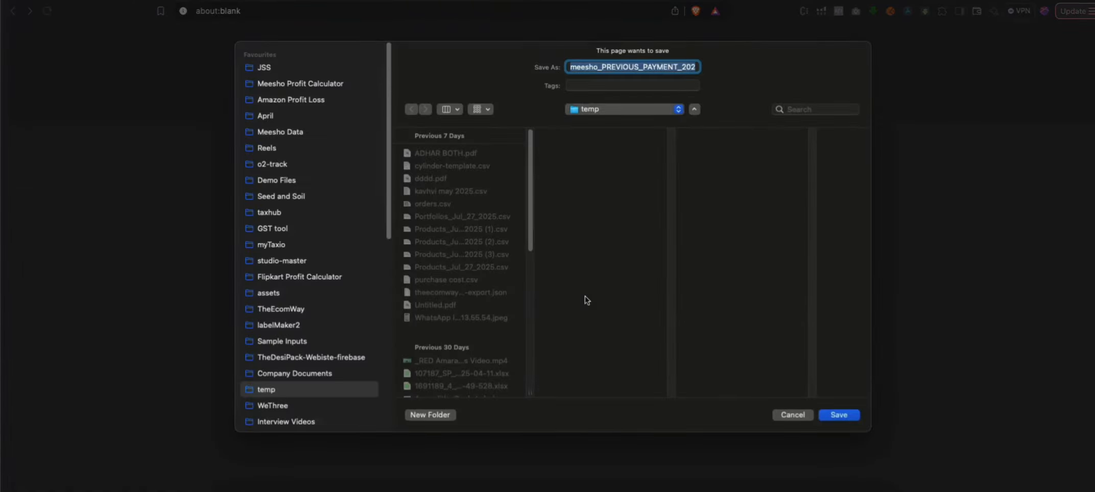
key(Return)
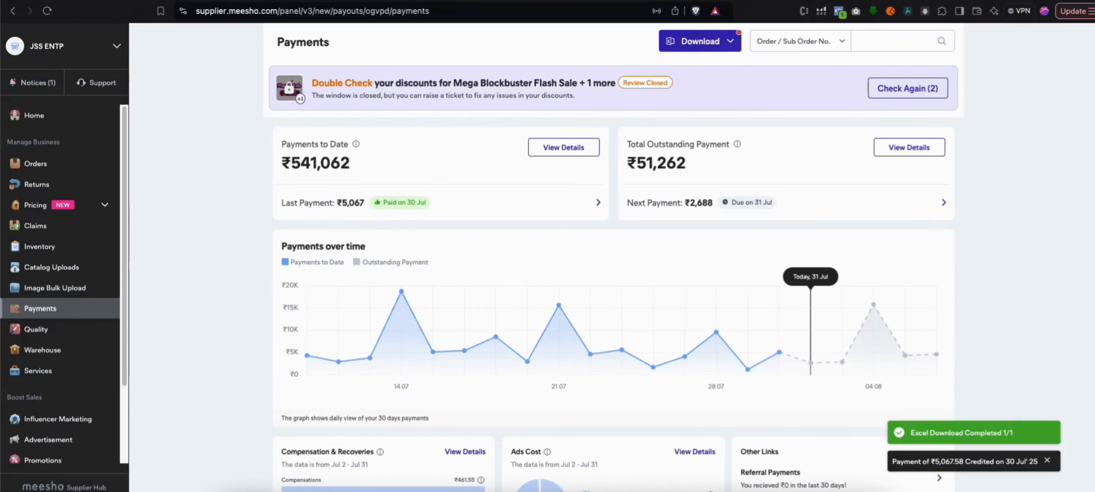
Switch to TheEcomWay's Meesho Profit Calculator, upload the orders CSV from the May folder and accept May 2025 as the analysis month
key(ctrl+Tab)
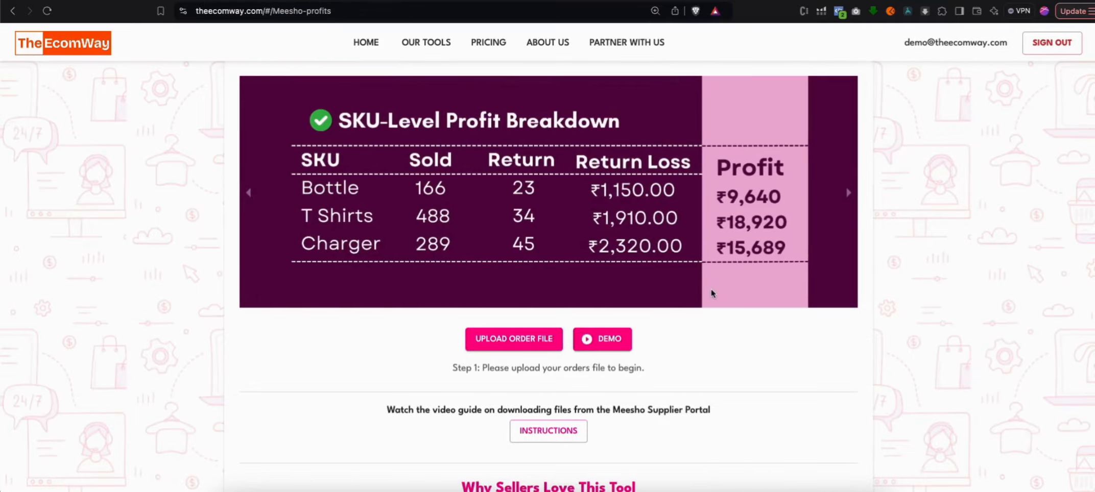
scroll(658, 394, down, 1)
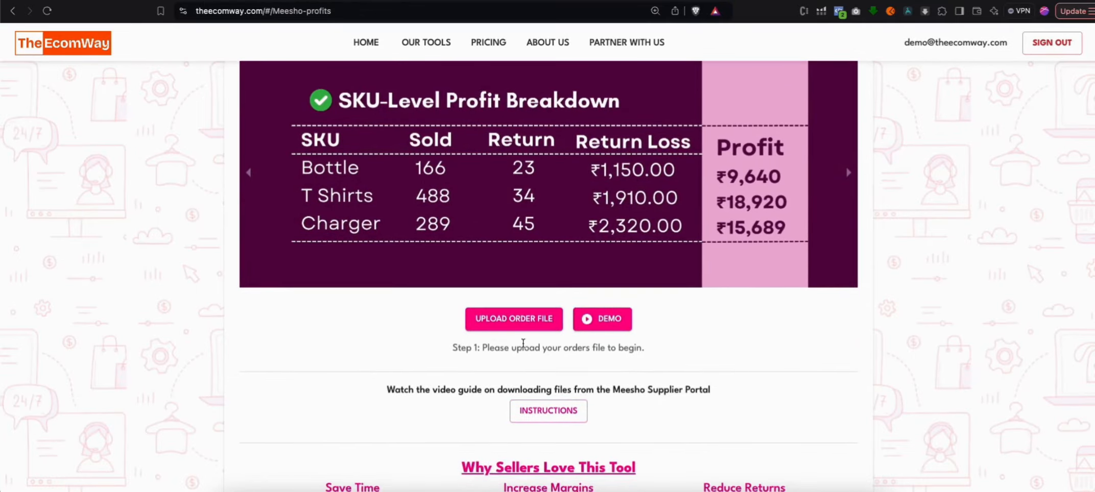
click(505, 329)
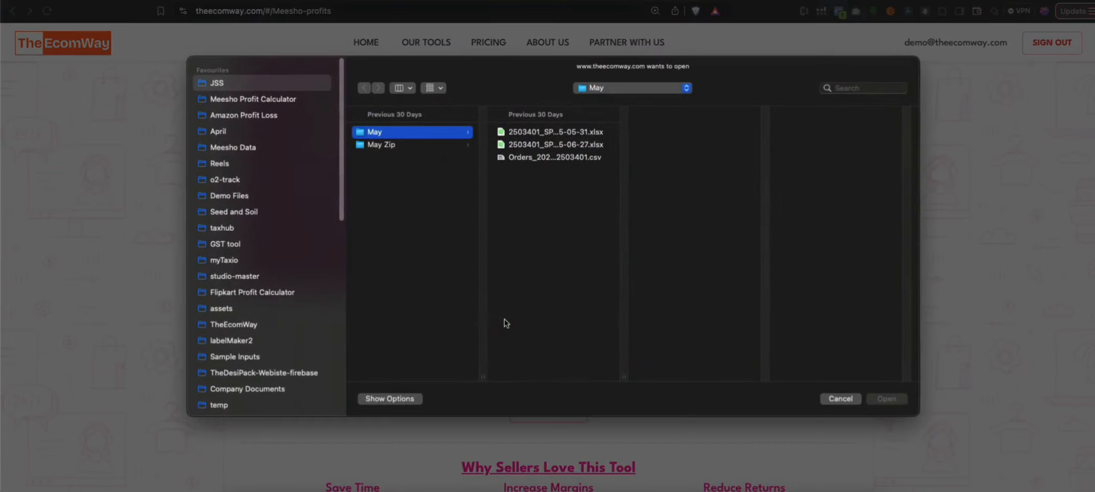
click(522, 158)
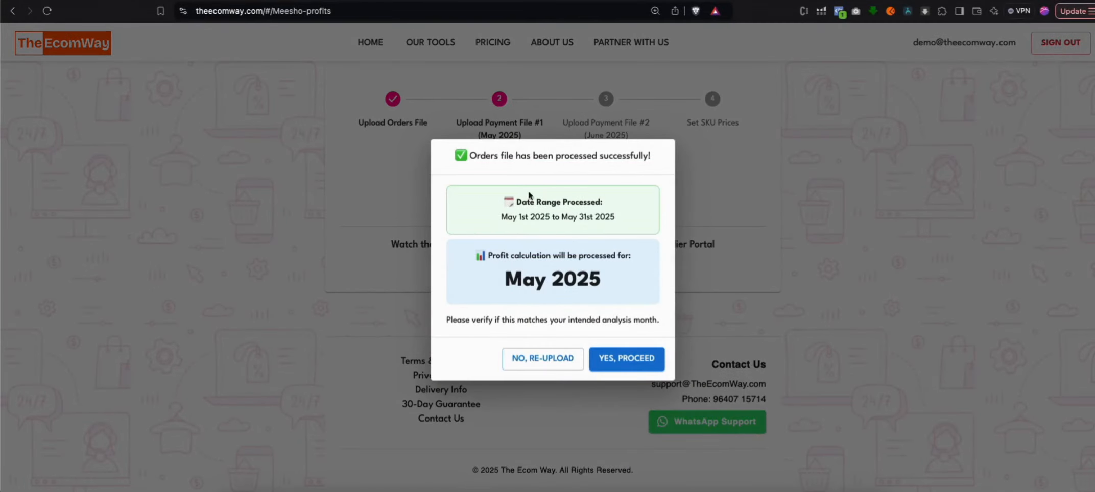
drag(507, 276, 589, 281)
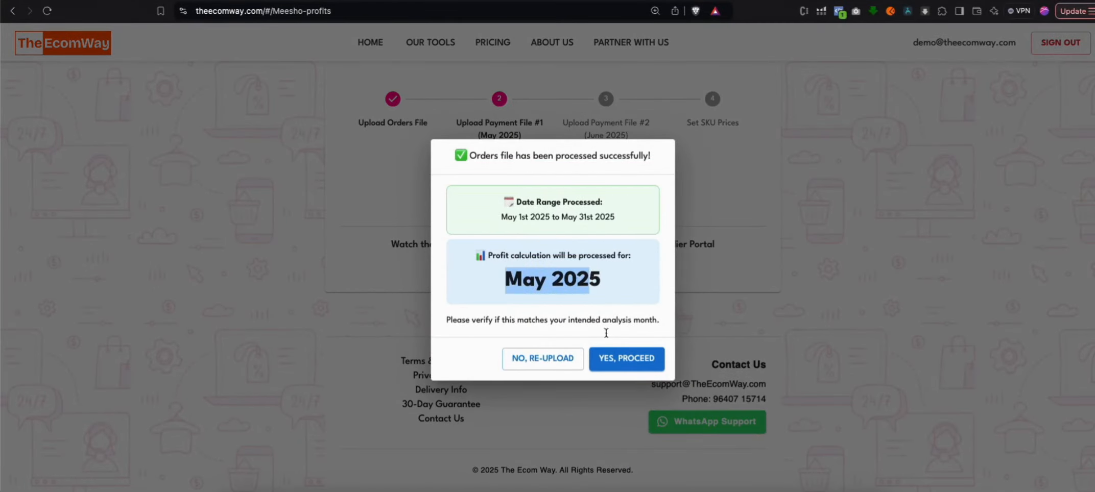
click(611, 354)
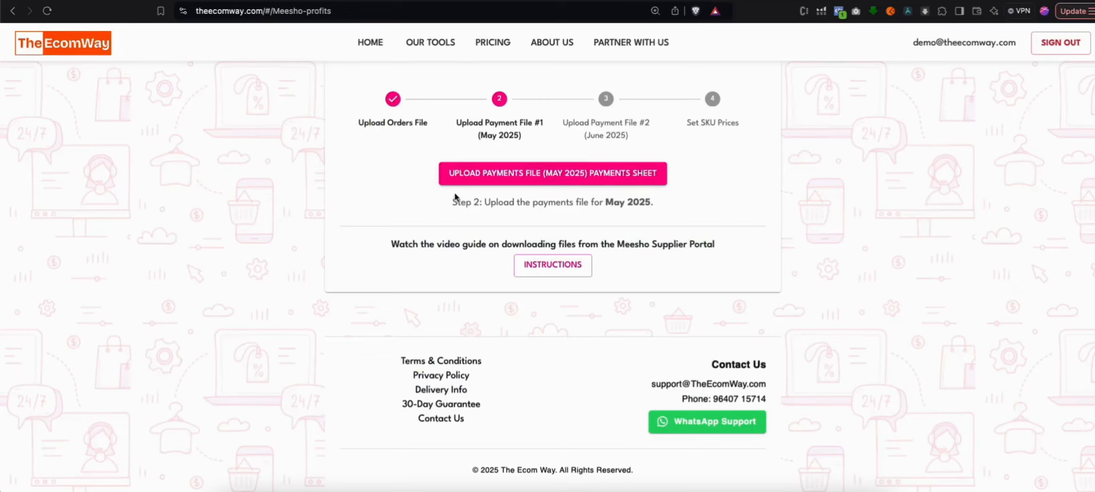
Upload the payments workbook ending in 5-05-31.xlsx from the May folder as the May 2025 payments file
drag(656, 204, 607, 203)
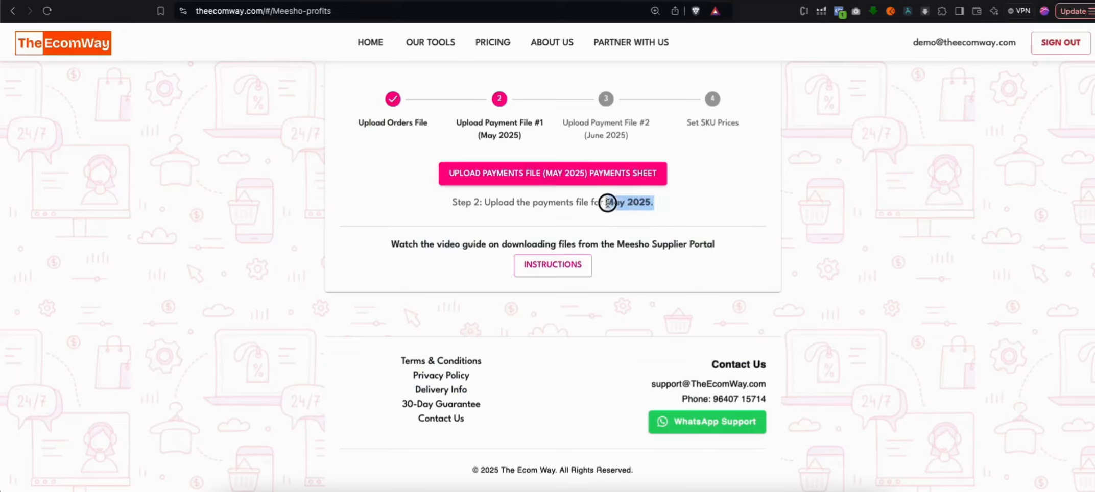
click(554, 170)
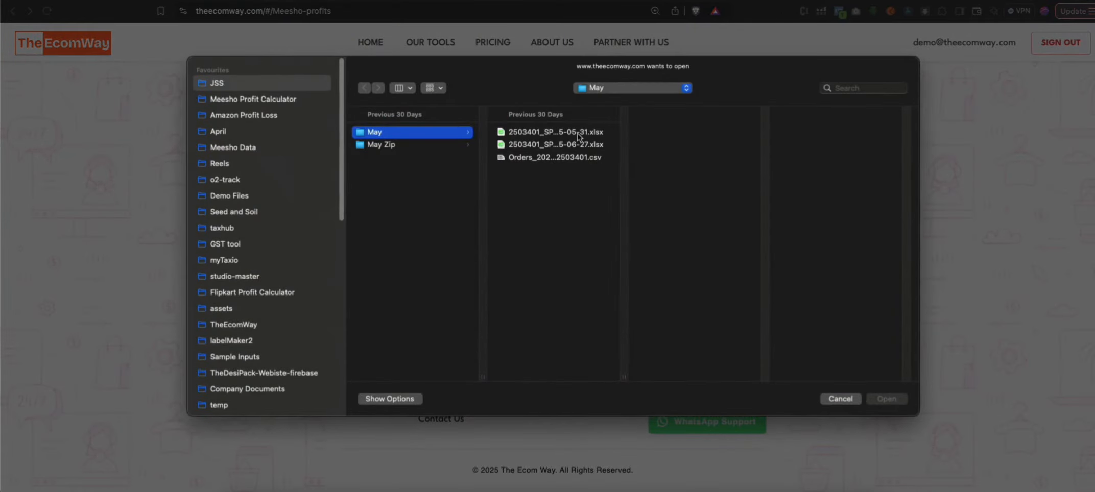
click(577, 133)
double_click(565, 133)
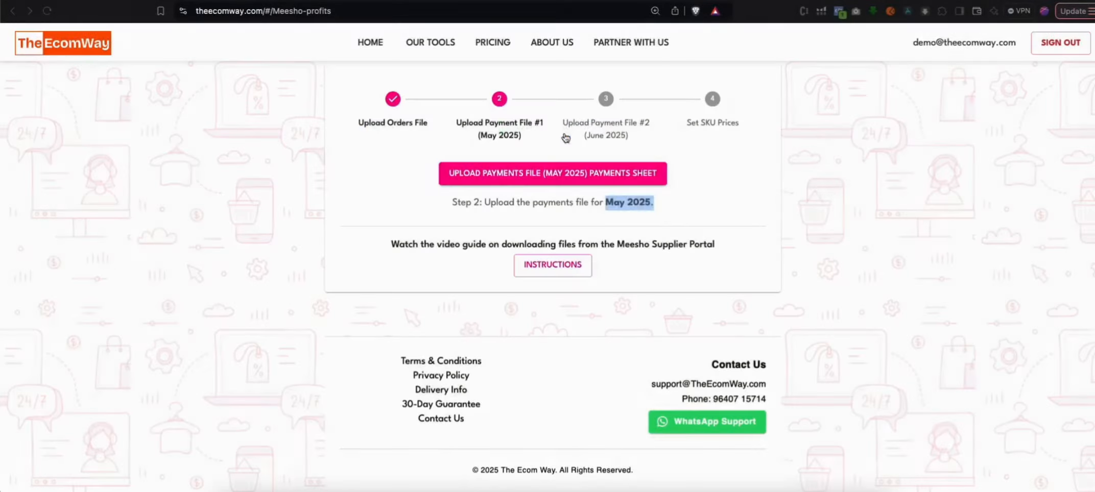
Upload the payments workbook for 2025-06-01 to 2025-06-27 from the May folder as the June 2025 payments file
click(607, 206)
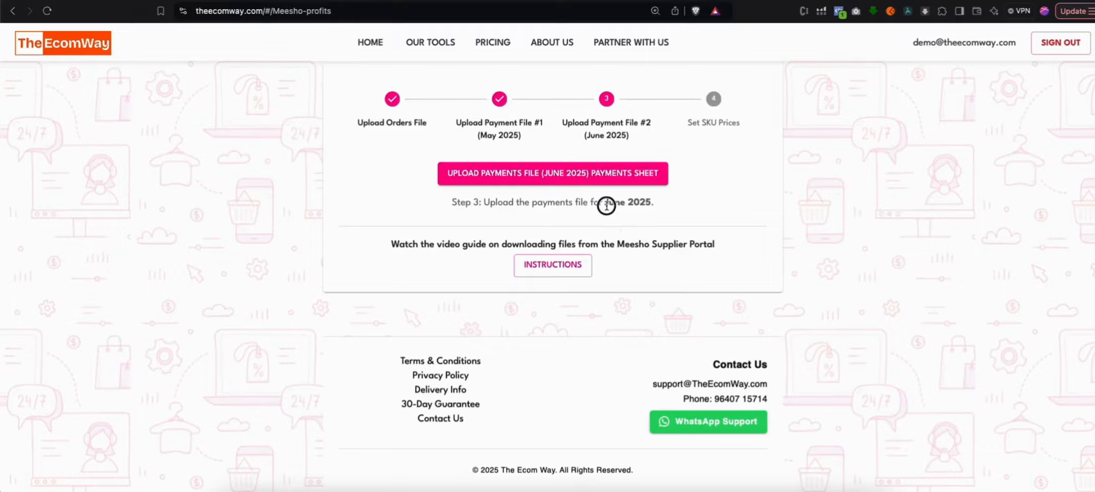
drag(607, 205, 657, 207)
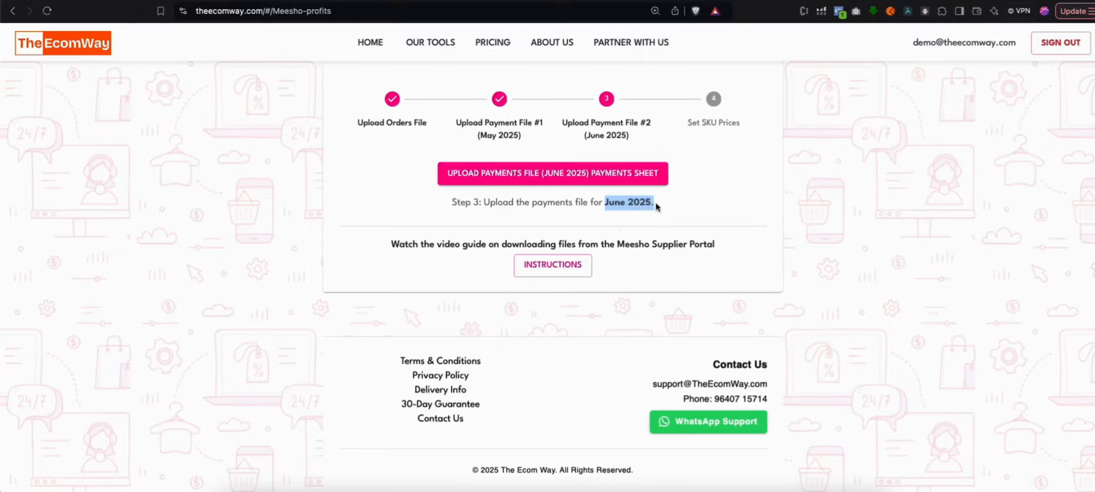
click(582, 172)
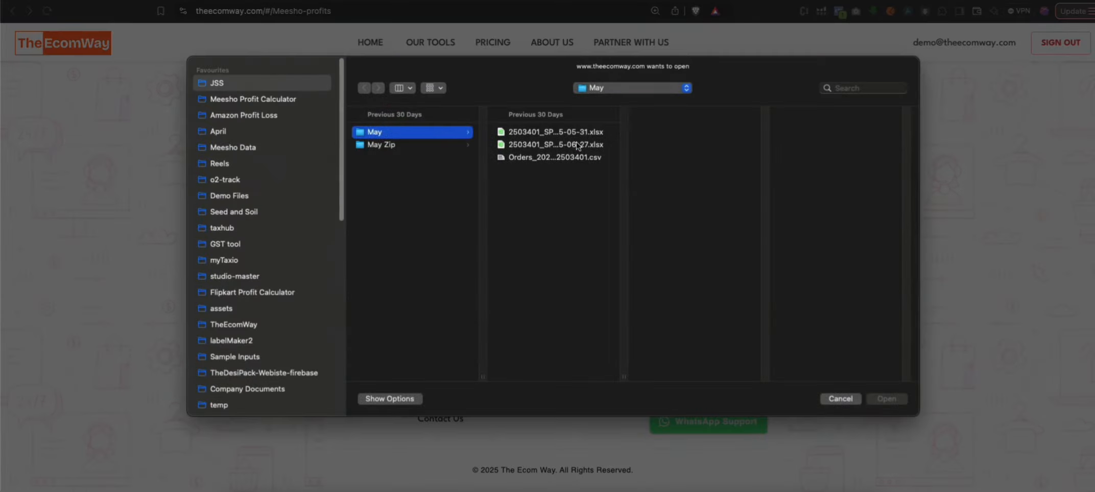
click(577, 145)
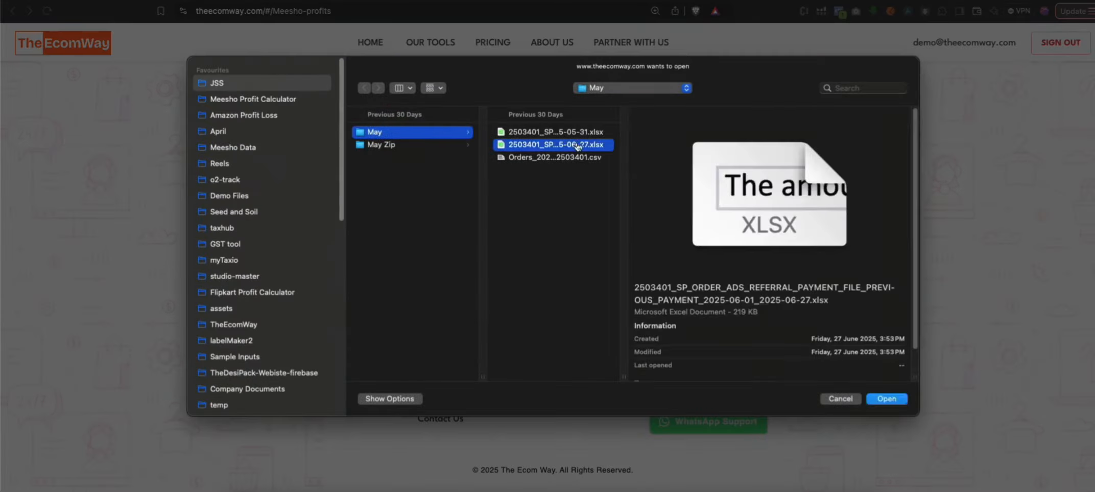
double_click(577, 145)
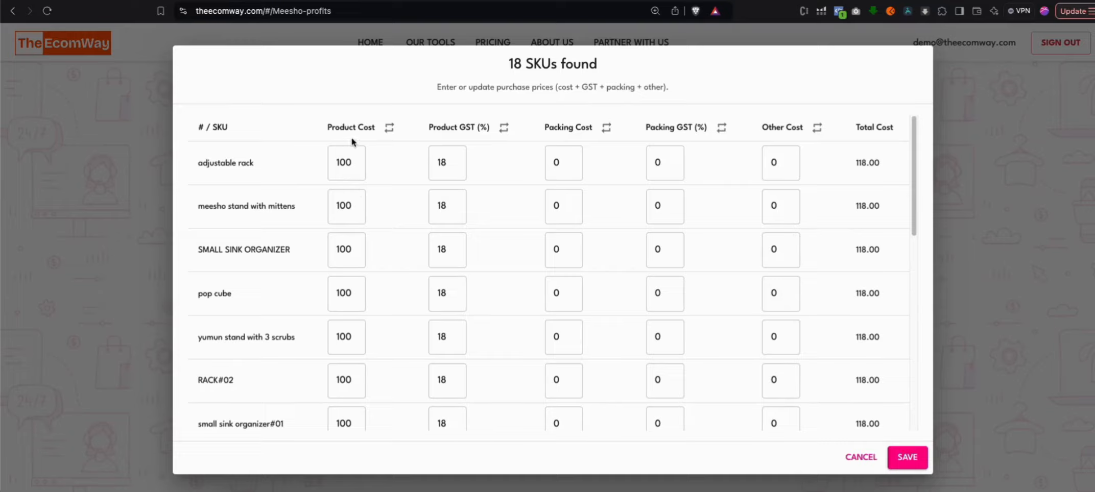
For the adjustable rack SKU, set the packing cost to 5, packing GST to 18% and other cost to 1
double_click(347, 163)
click(442, 162)
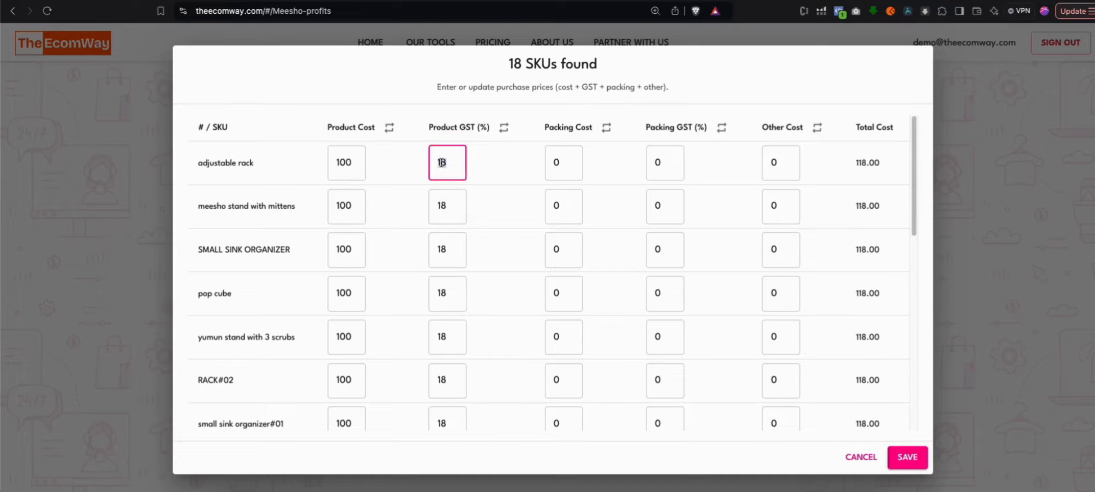
click(556, 163)
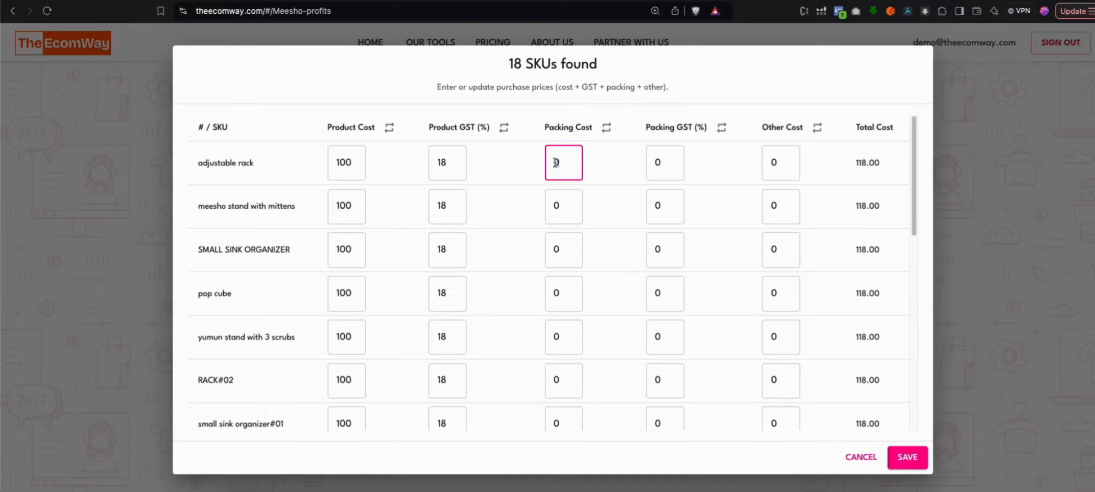
text(5)
click(658, 162)
text(18)
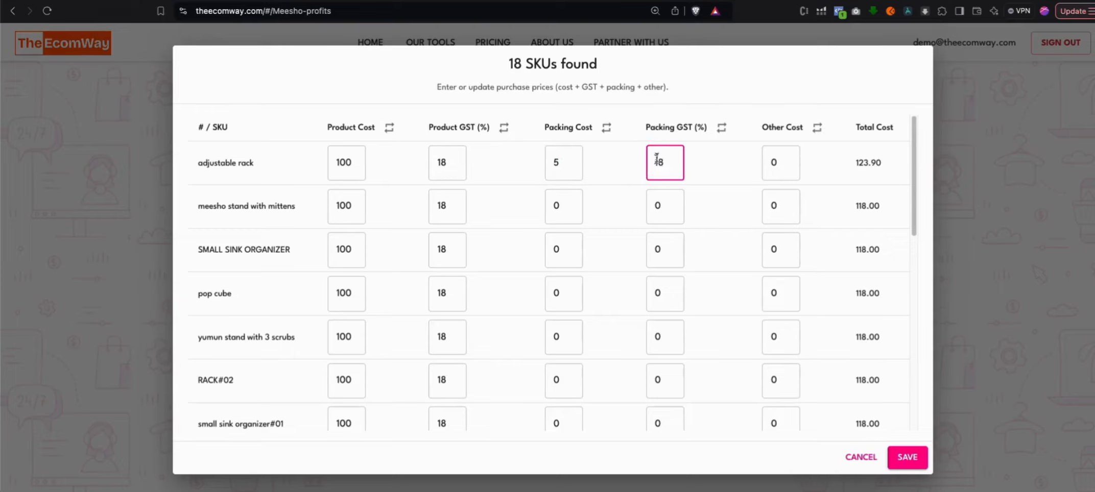
double_click(683, 128)
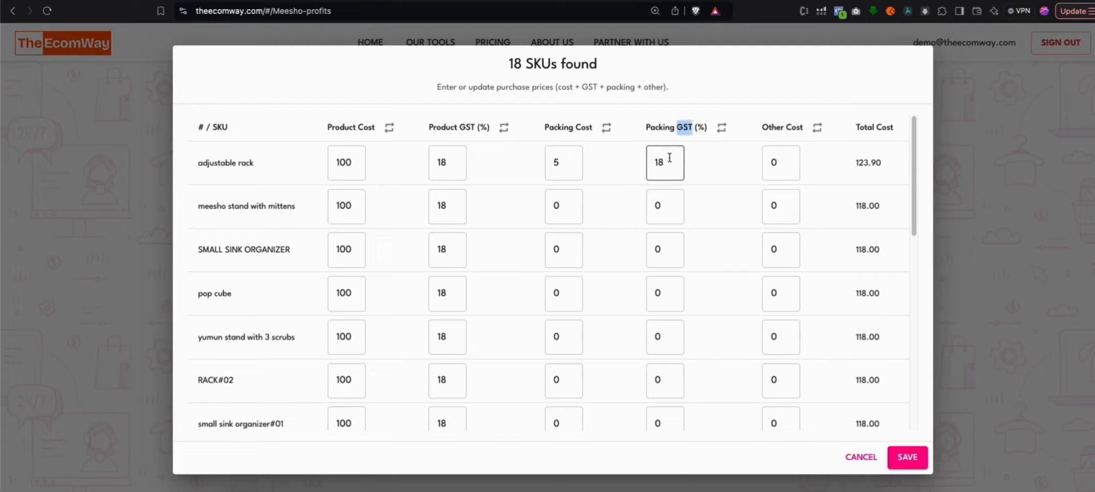
click(678, 153)
drag(761, 127, 802, 127)
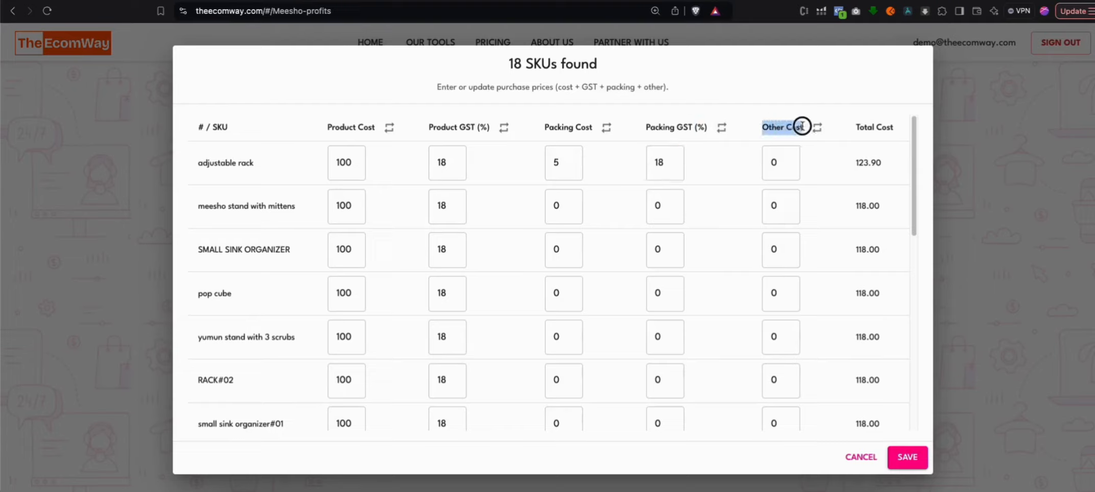
click(777, 165)
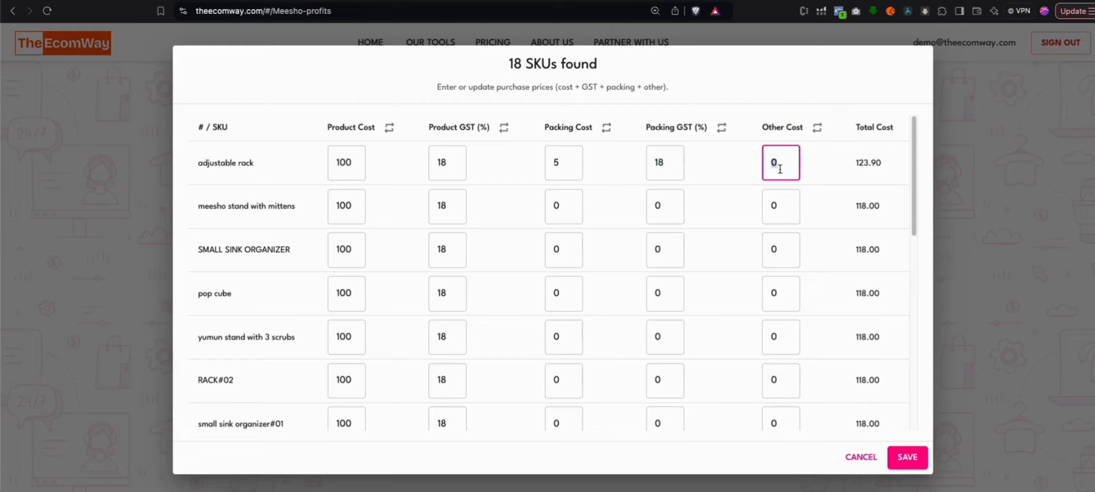
text(1)
Apply the adjustable rack's packing cost, packing GST and other cost to all SKUs and save the purchase prices
click(606, 131)
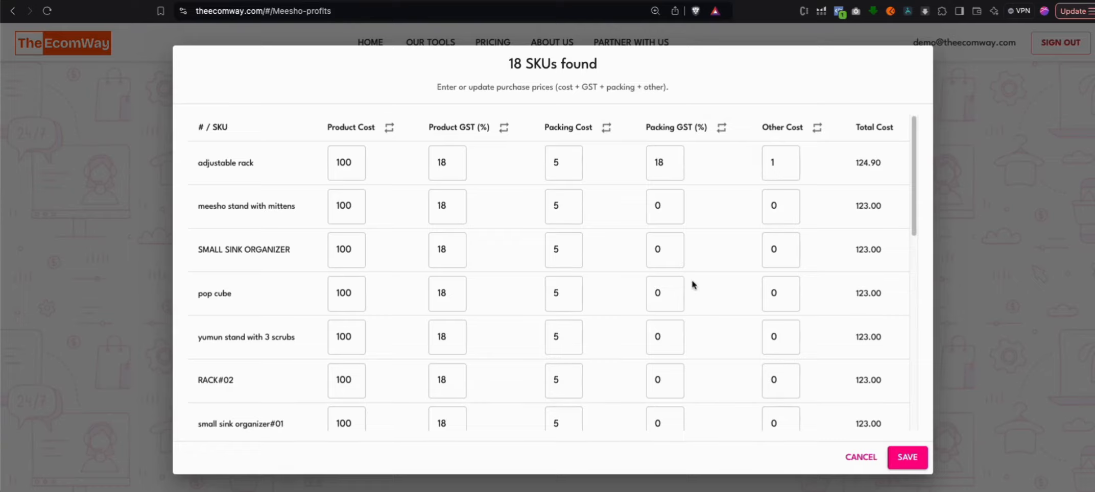
scroll(691, 279, down, 1)
scroll(692, 273, up, 1)
click(721, 128)
scroll(687, 284, down, 8)
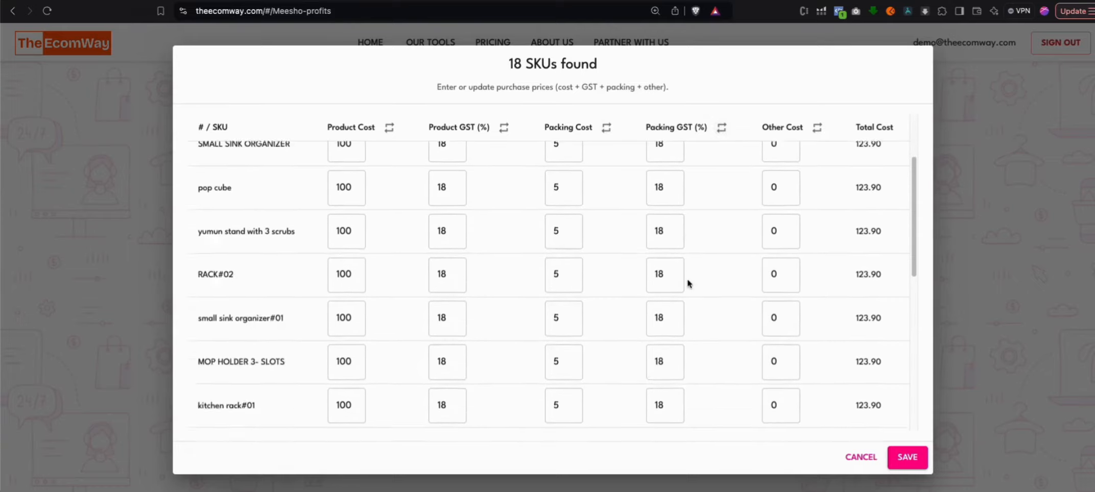
click(817, 128)
scroll(687, 296, down, 2)
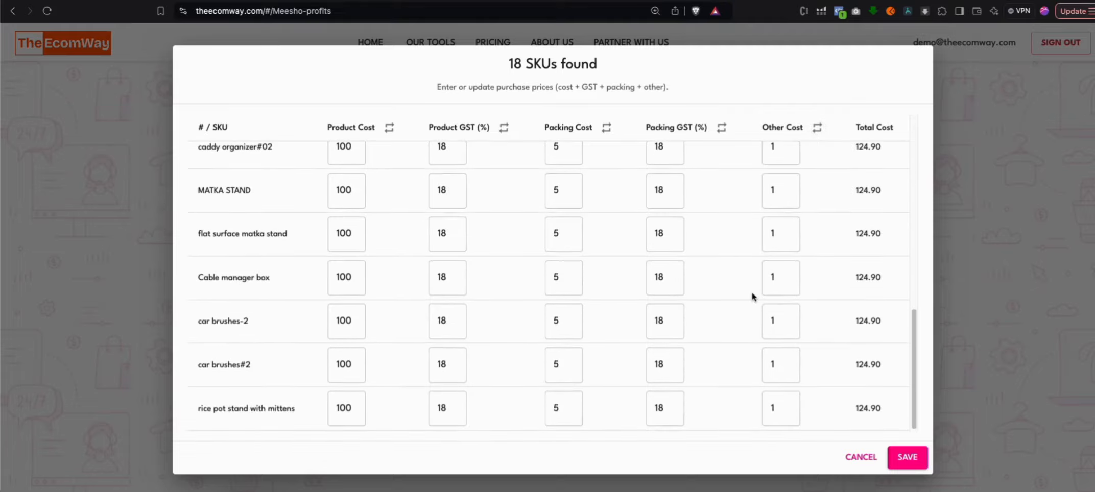
scroll(562, 292, up, 12)
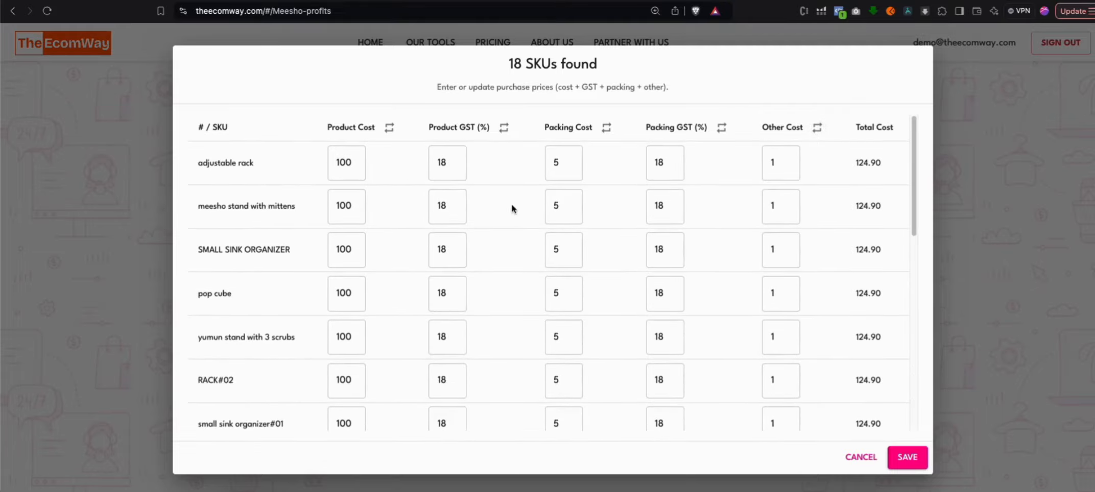
click(914, 462)
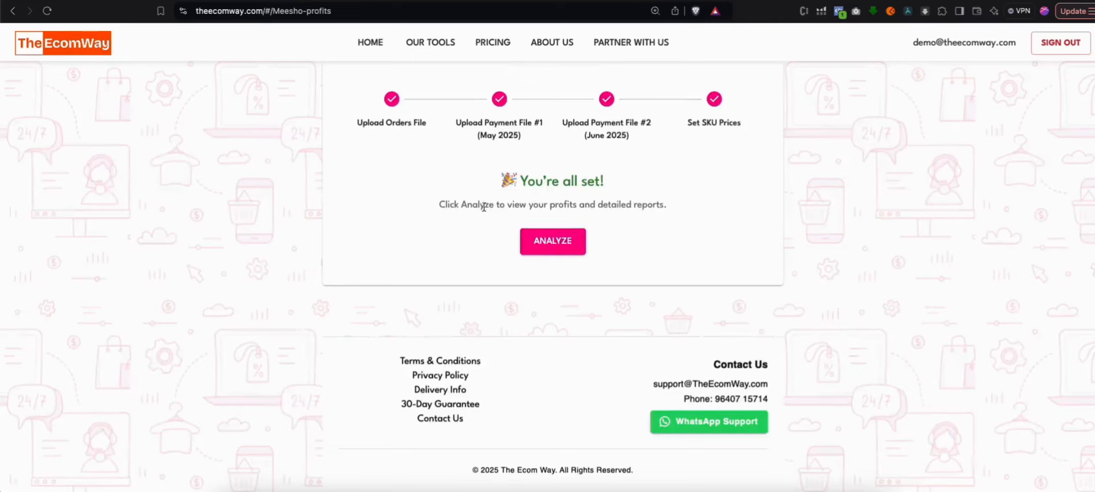
Run the profit analysis for May 2025 and review the total settlement, purchase cost and ad spend
click(560, 245)
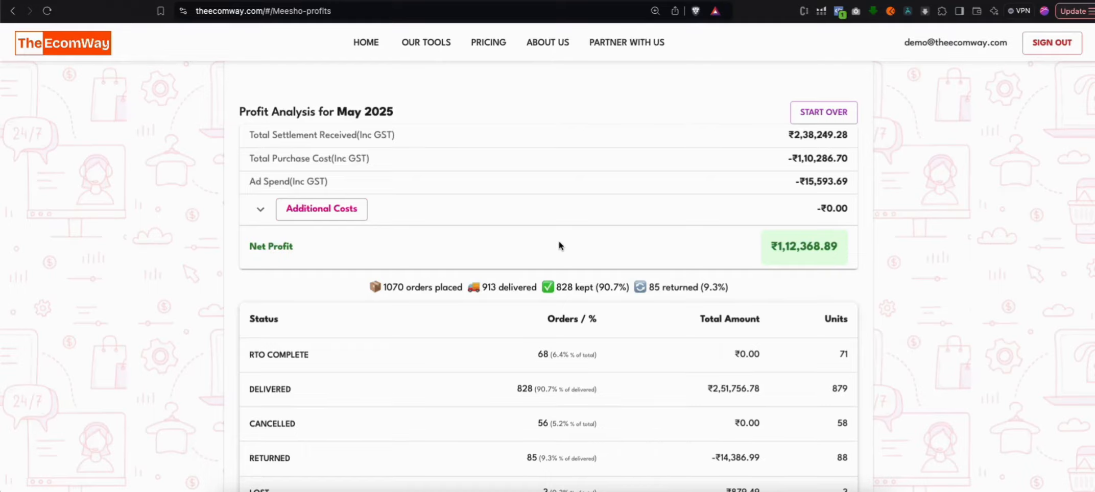
drag(251, 136, 844, 136)
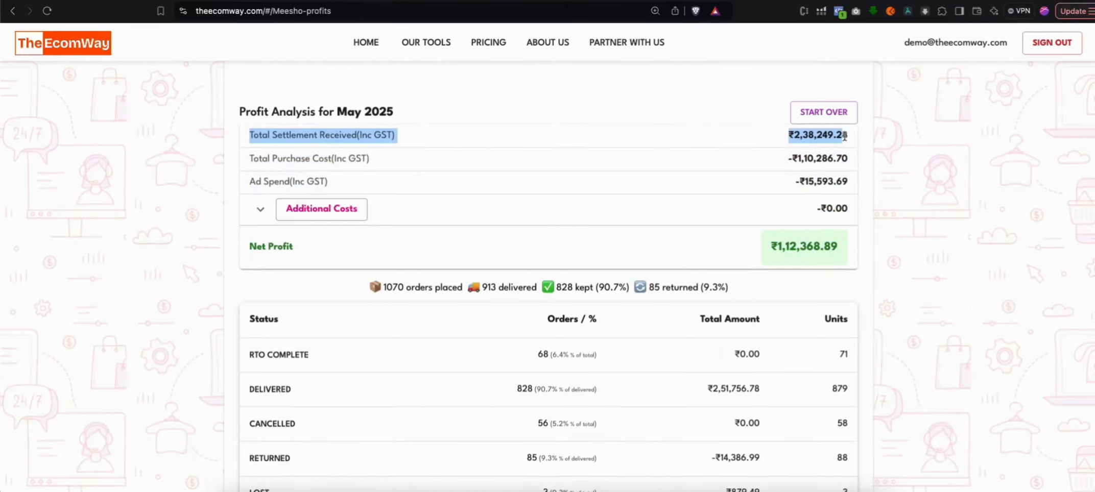
key(super+equal)
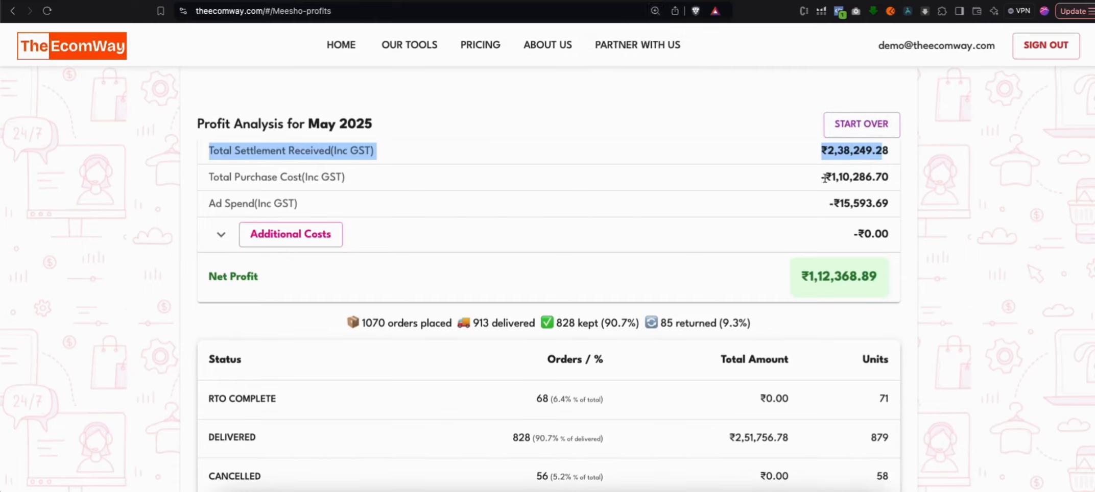
drag(825, 178, 895, 174)
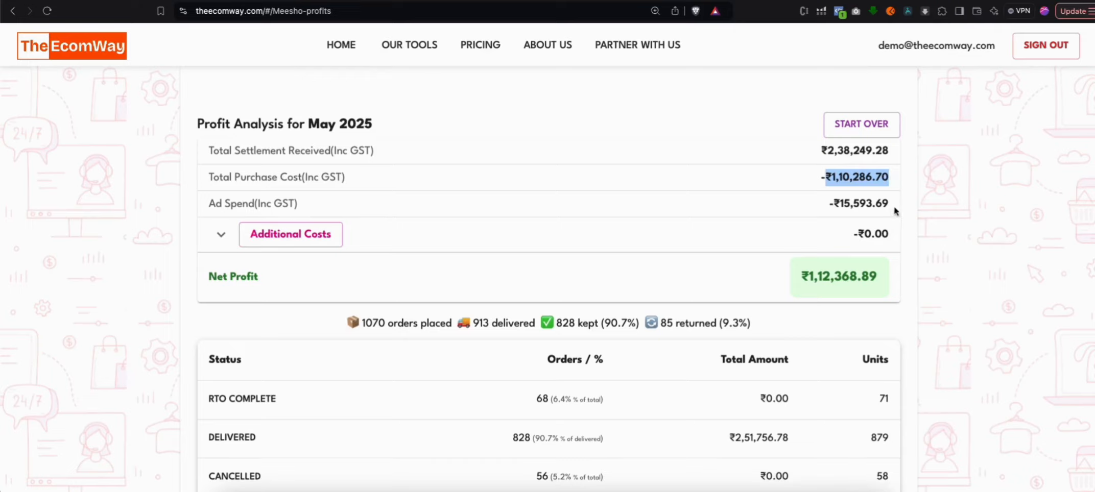
drag(893, 210, 806, 210)
Add a Salary cost of ₹10000 to the additional costs of the May 2025 analysis and save it
scroll(511, 203, down, 1)
scroll(510, 202, down, 1)
click(221, 216)
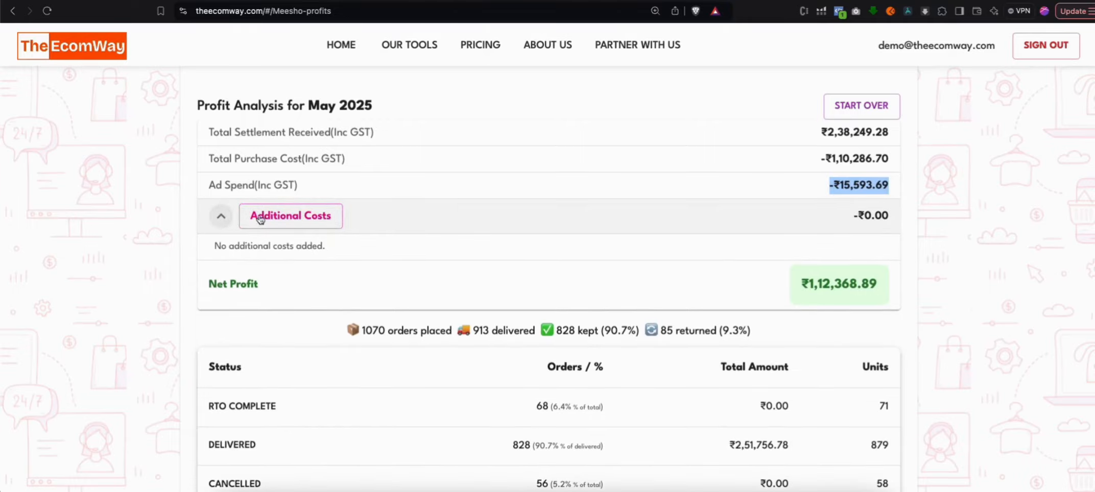
click(265, 218)
click(378, 258)
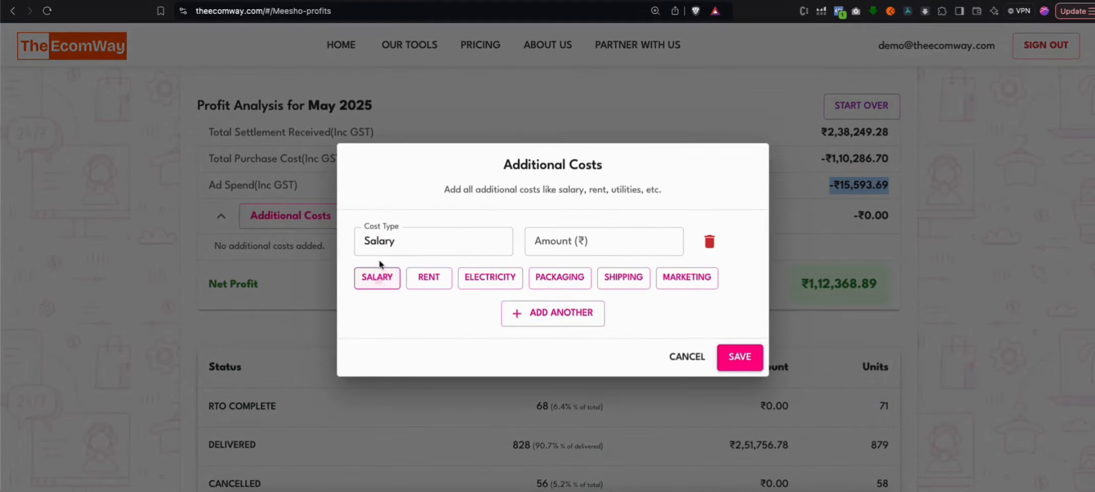
click(575, 252)
text(10000)
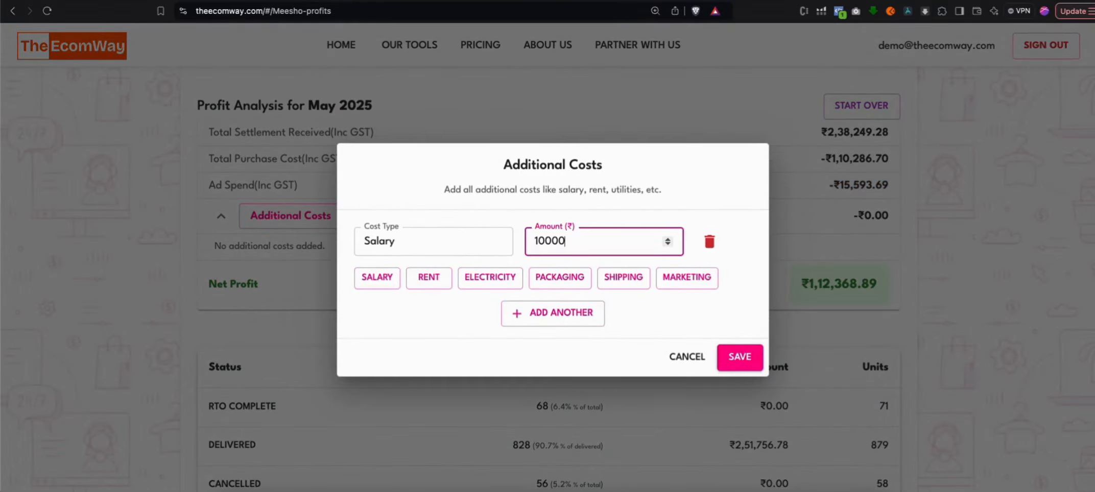
click(748, 350)
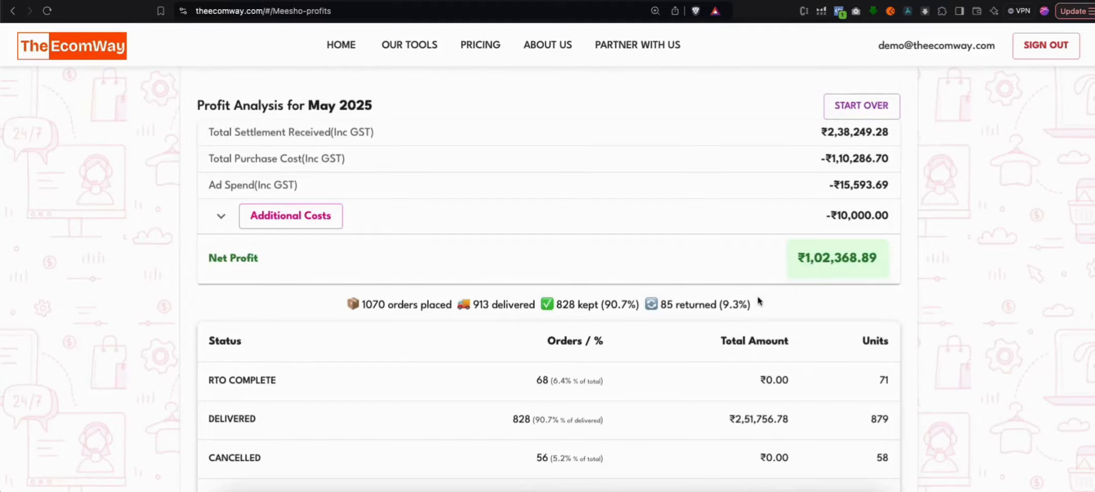
Review the net profit and the order status breakdown in the May 2025 profit analysis
scroll(759, 301, down, 4)
scroll(758, 301, up, 2)
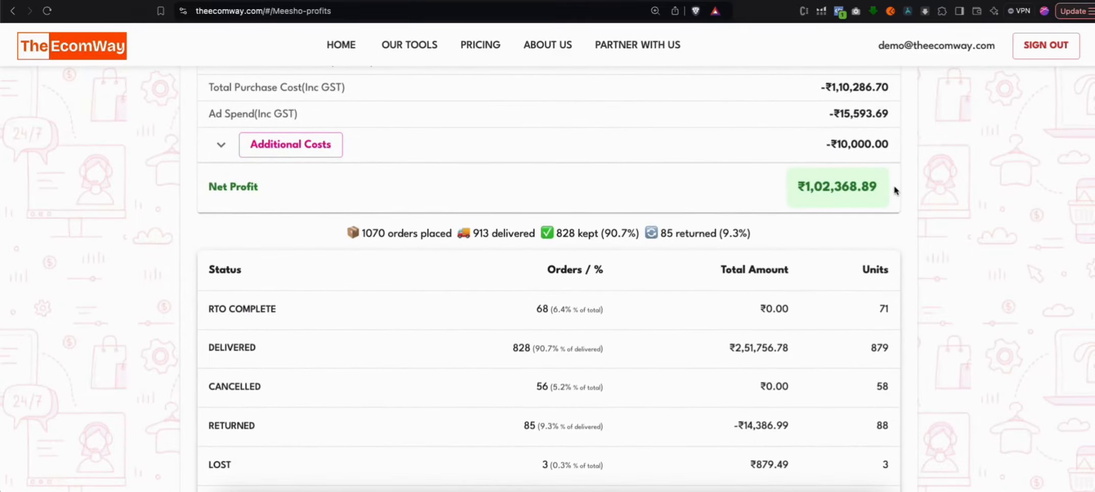
drag(894, 190, 806, 187)
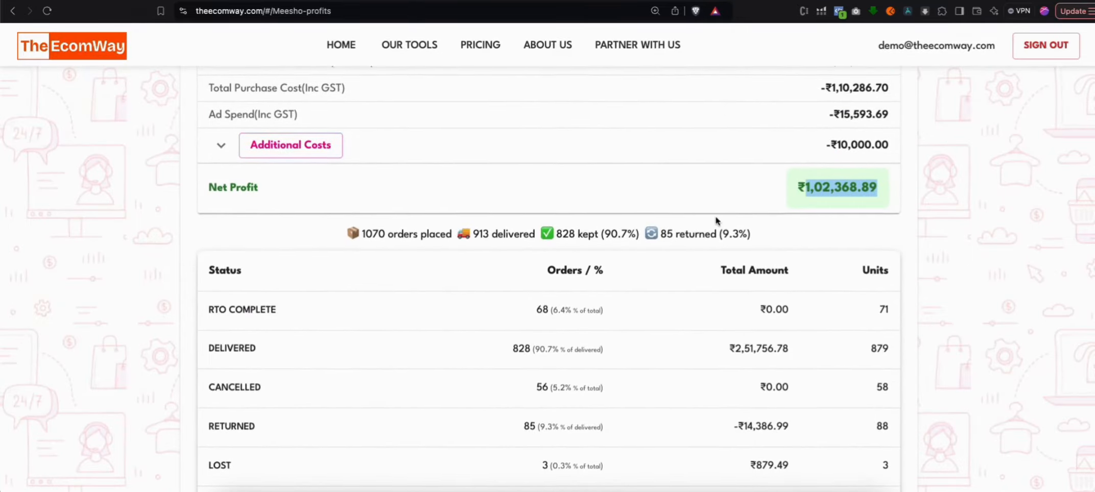
scroll(716, 221, up, 2)
scroll(745, 281, down, 3)
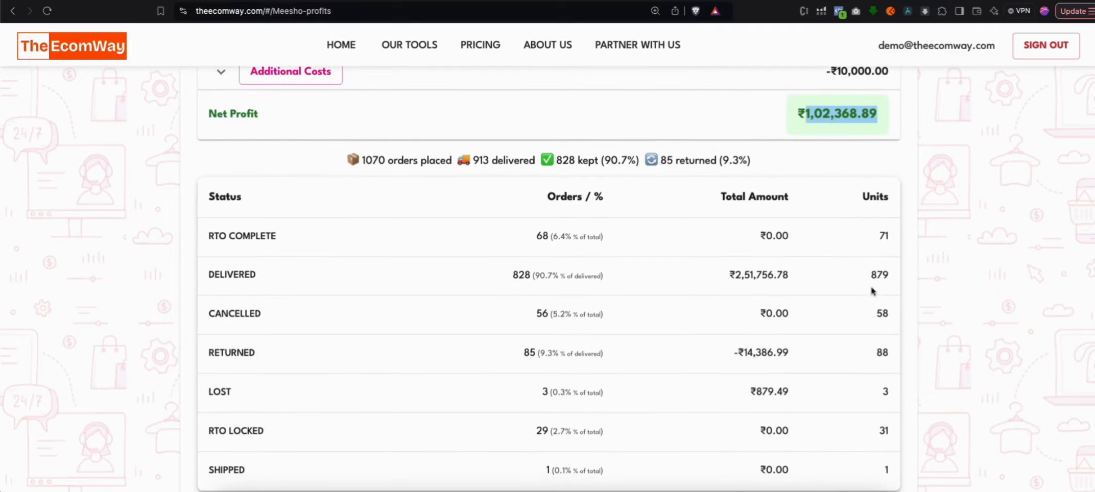
Examine the placed, delivered, kept and returned order counts above the order status table
drag(362, 159, 420, 160)
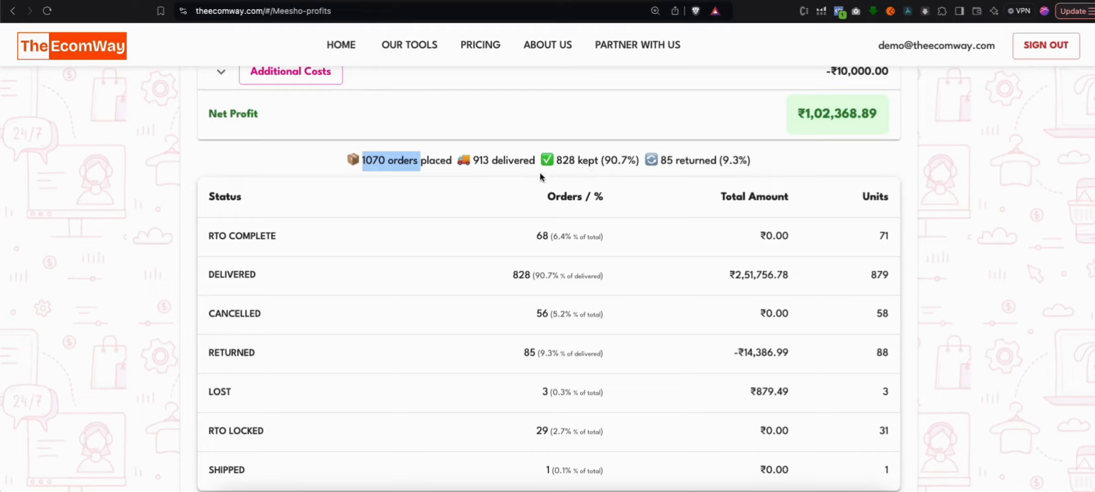
click(471, 164)
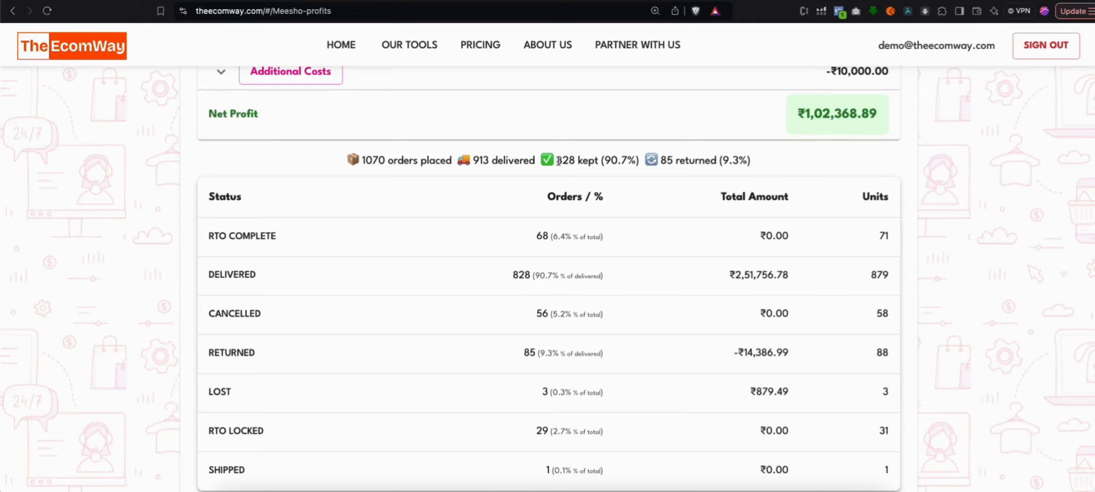
drag(558, 161, 593, 160)
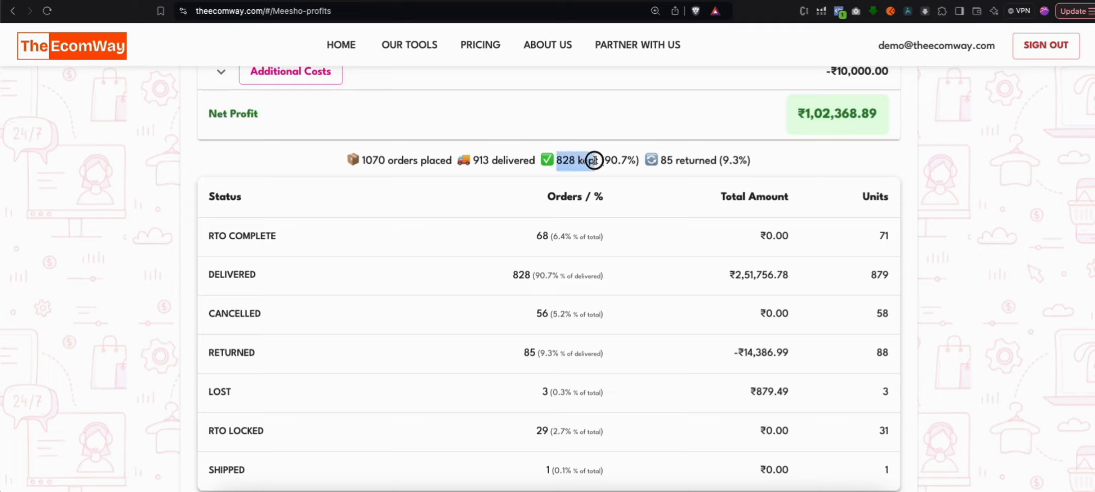
drag(716, 160, 667, 160)
scroll(707, 240, down, 3)
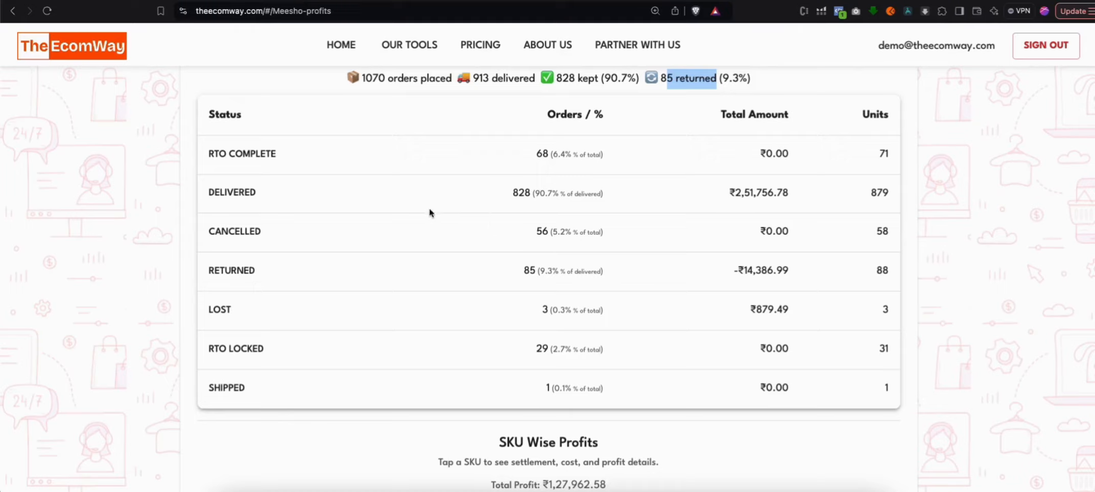
Open the adjustable rack's details in SKU Wise Profits and check its overall profit and return percentage
scroll(643, 330, down, 8)
scroll(994, 294, down, 7)
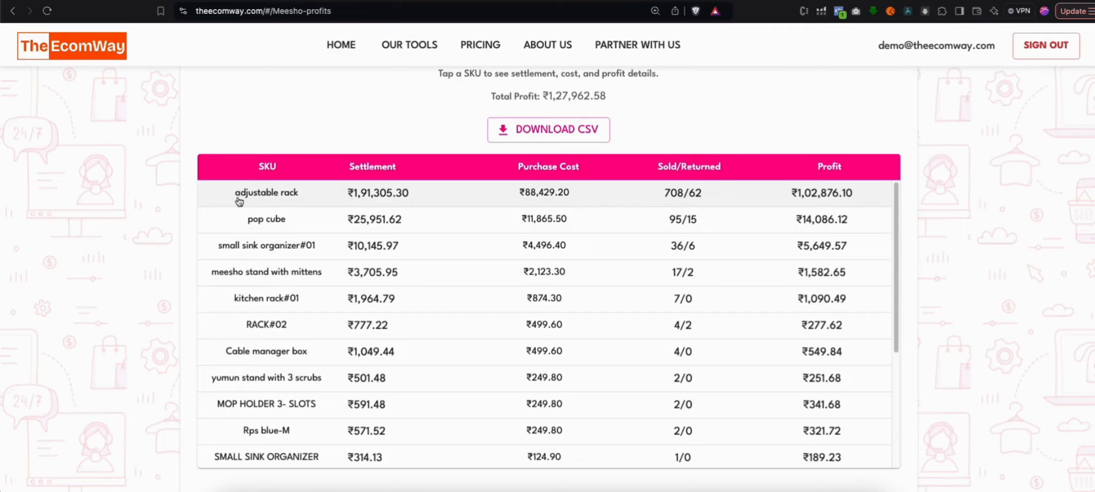
click(427, 199)
scroll(640, 250, down, 1)
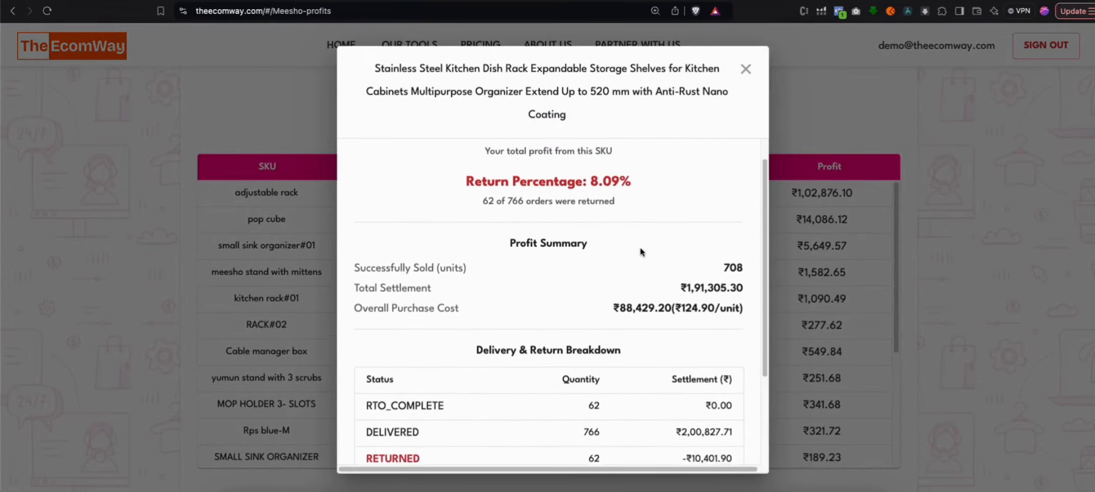
scroll(640, 250, up, 1)
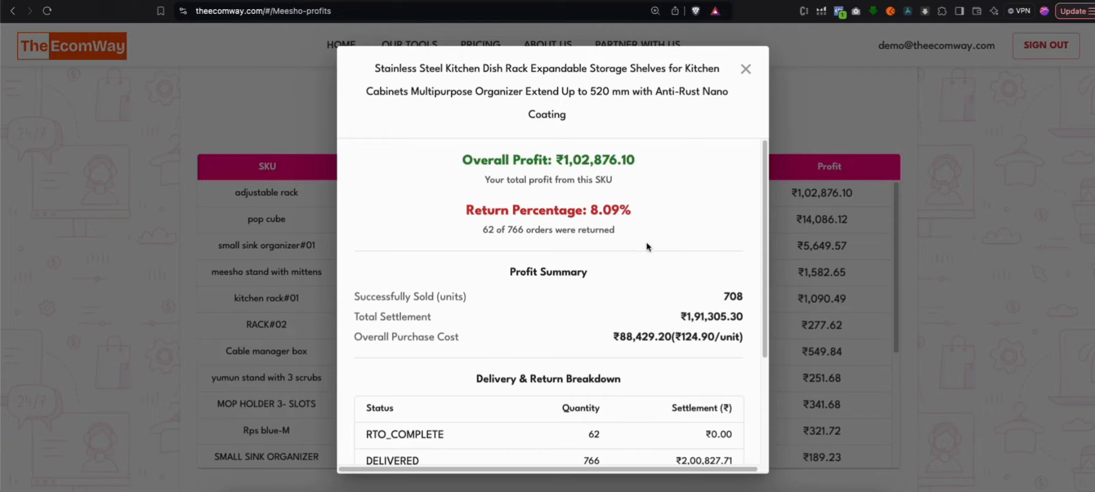
drag(638, 159, 558, 160)
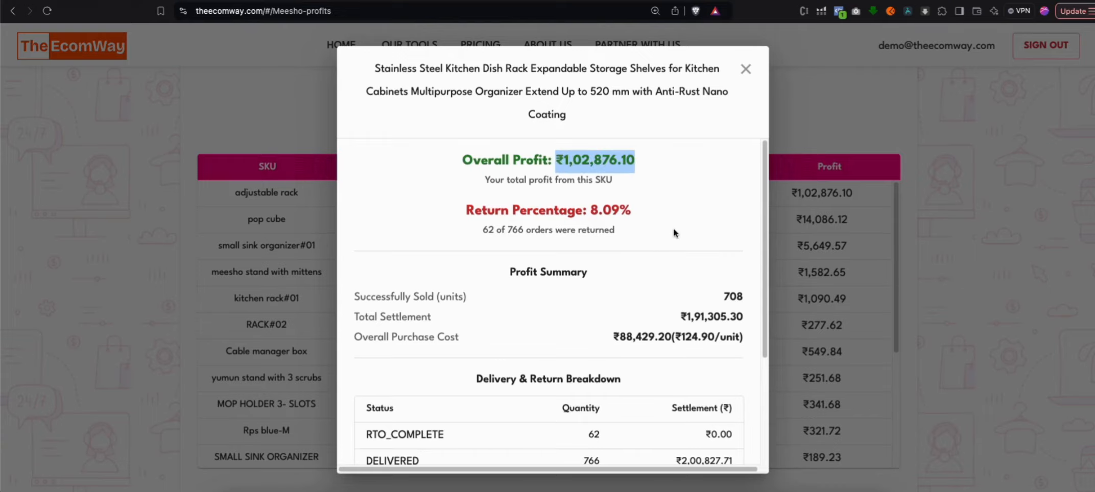
scroll(675, 232, down, 3)
scroll(675, 302, up, 3)
drag(637, 215, 579, 211)
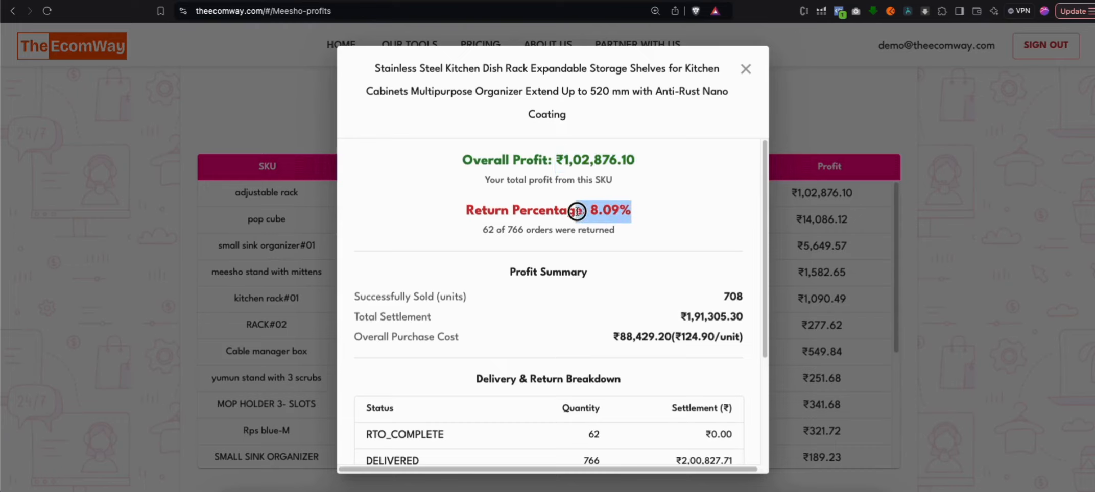
Check the delivered and returned quantities in the adjustable rack's Delivery & Return Breakdown, and close the details
scroll(677, 296, down, 3)
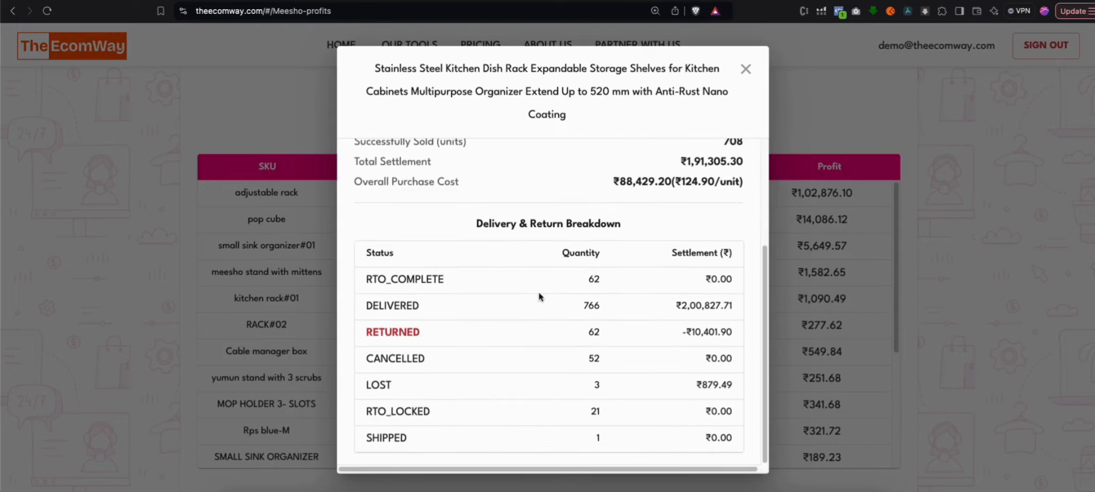
drag(581, 306, 603, 307)
click(606, 332)
scroll(611, 317, up, 2)
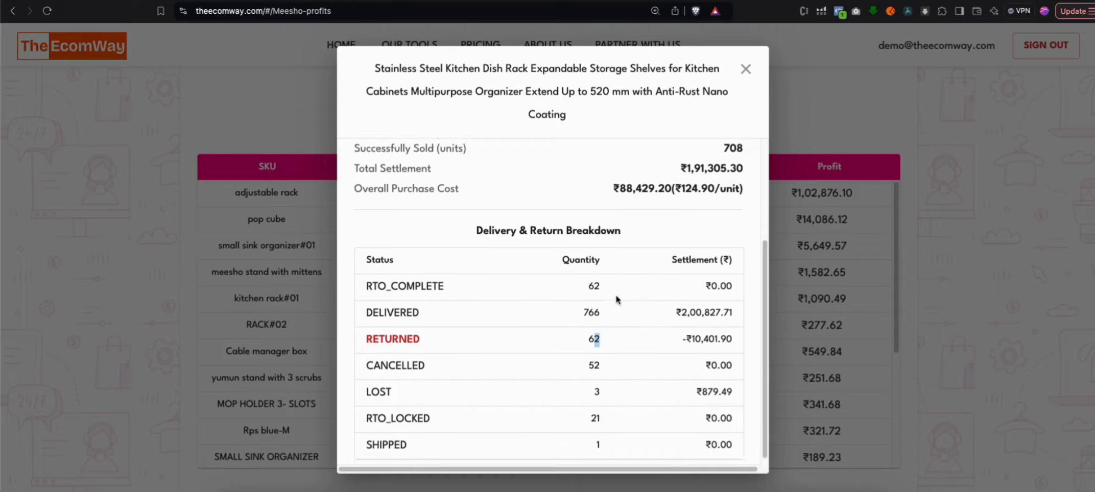
click(738, 75)
Examine the individual orders in the Order Wise Profits table, including their status, settlement, purchase cost and profit
scroll(969, 288, down, 10)
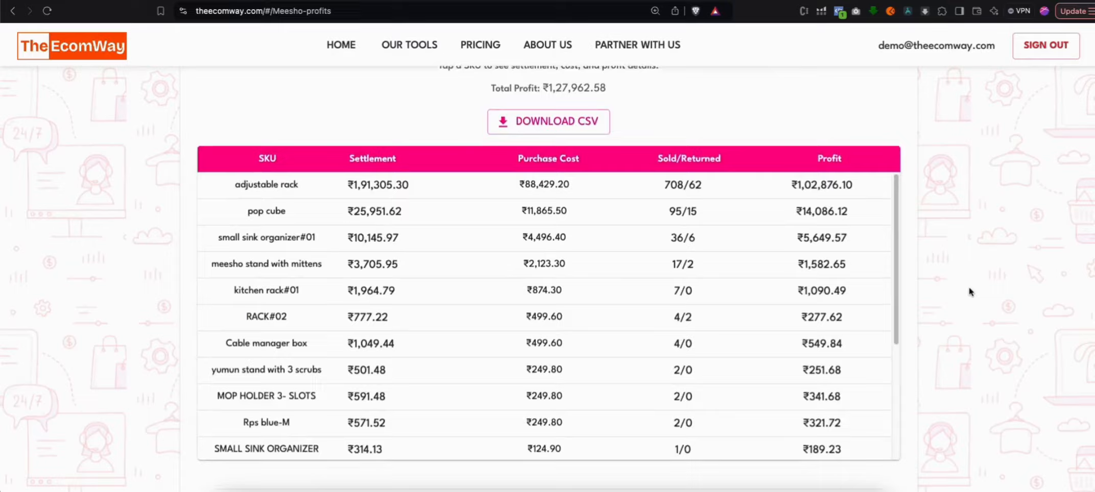
scroll(969, 287, down, 3)
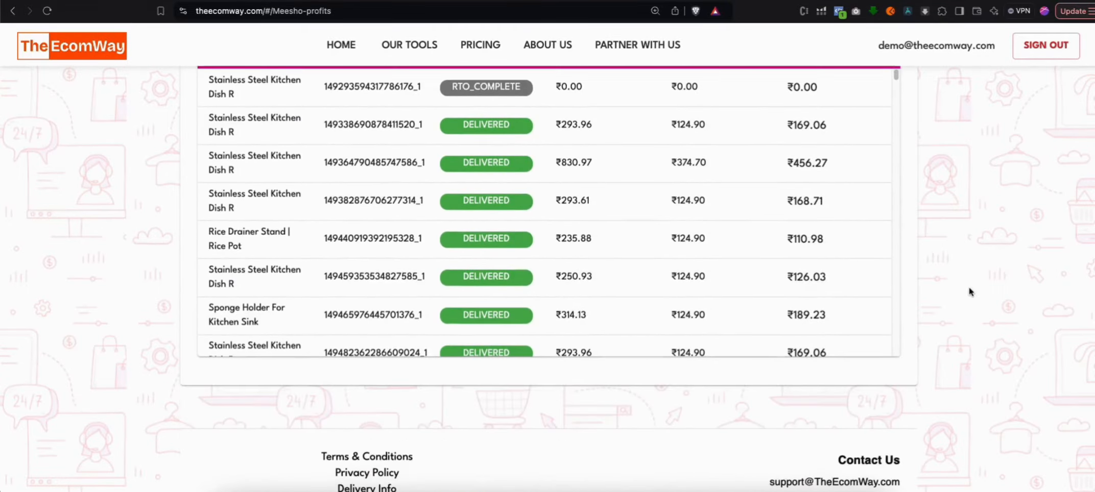
scroll(969, 288, up, 2)
scroll(713, 255, up, 1)
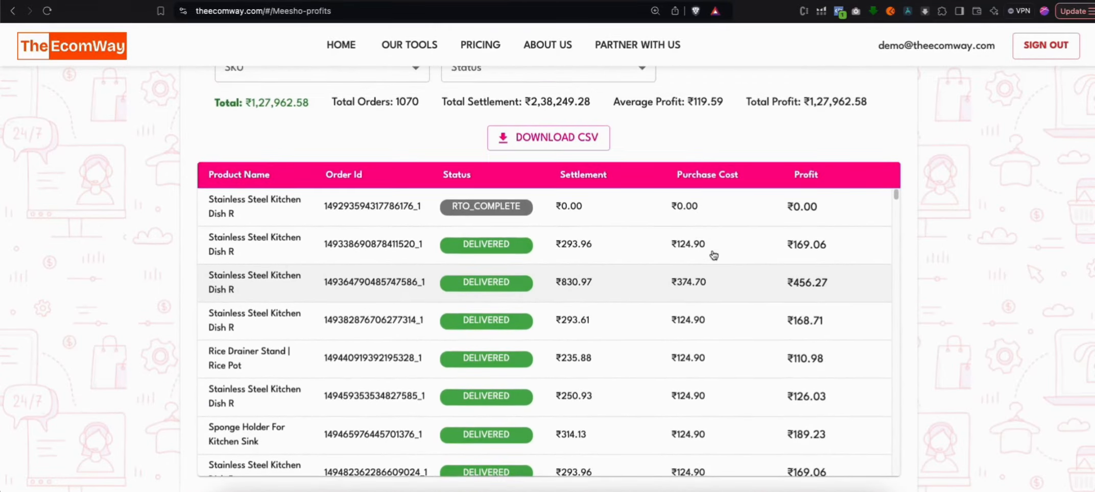
scroll(710, 268, down, 3)
scroll(775, 276, down, 3)
scroll(789, 261, up, 1)
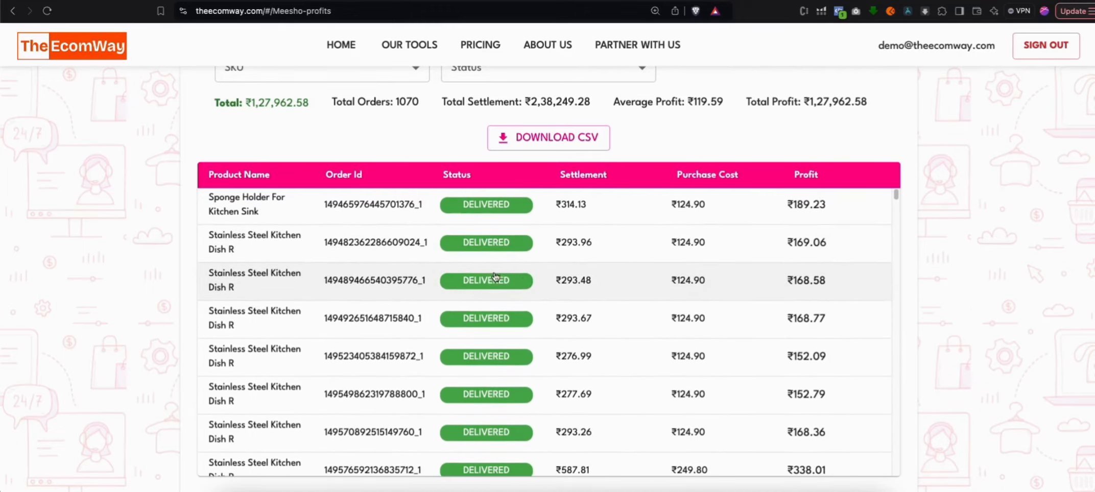
Open a delivered adjustable rack order, check its total settlement, purchase cost and profit, and close it
click(569, 281)
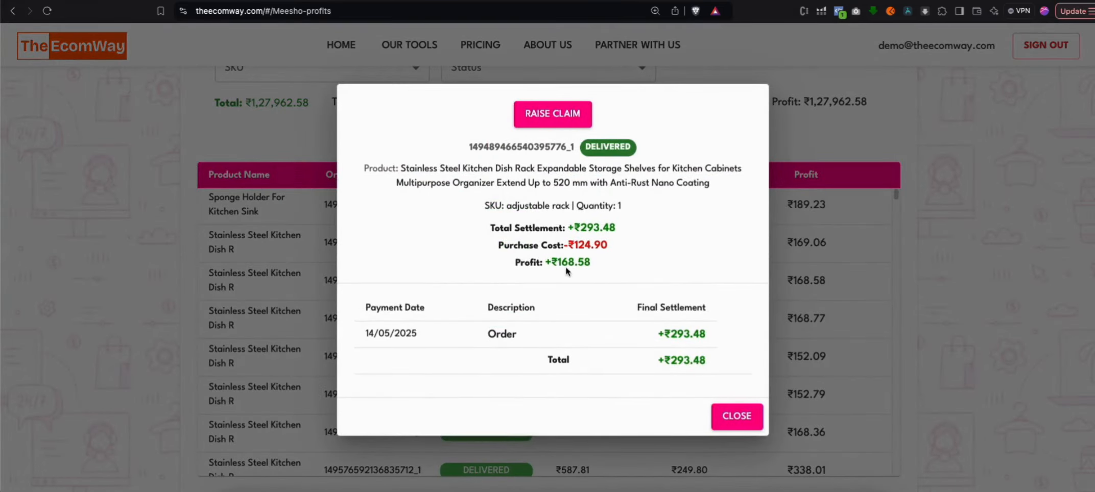
drag(562, 263, 611, 264)
drag(616, 227, 582, 226)
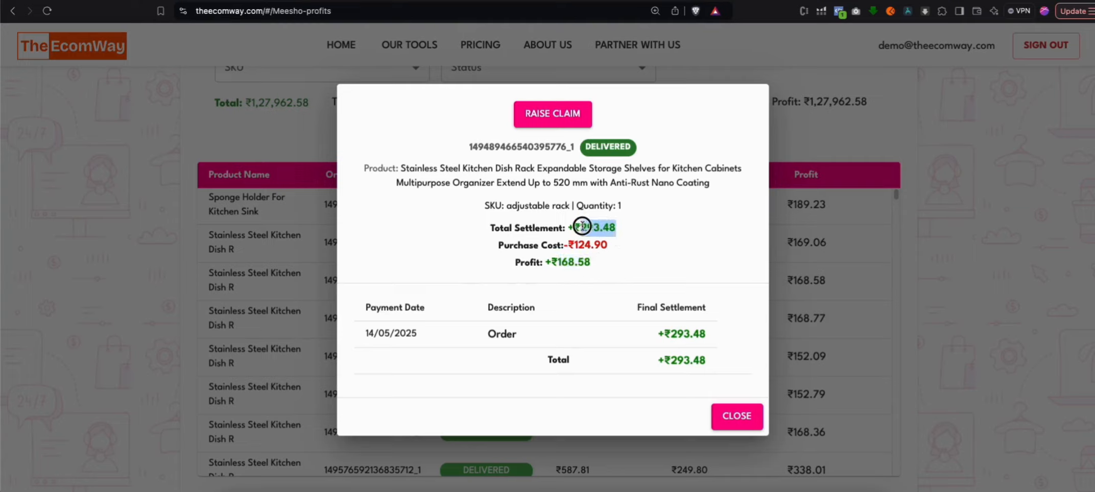
drag(575, 245, 618, 244)
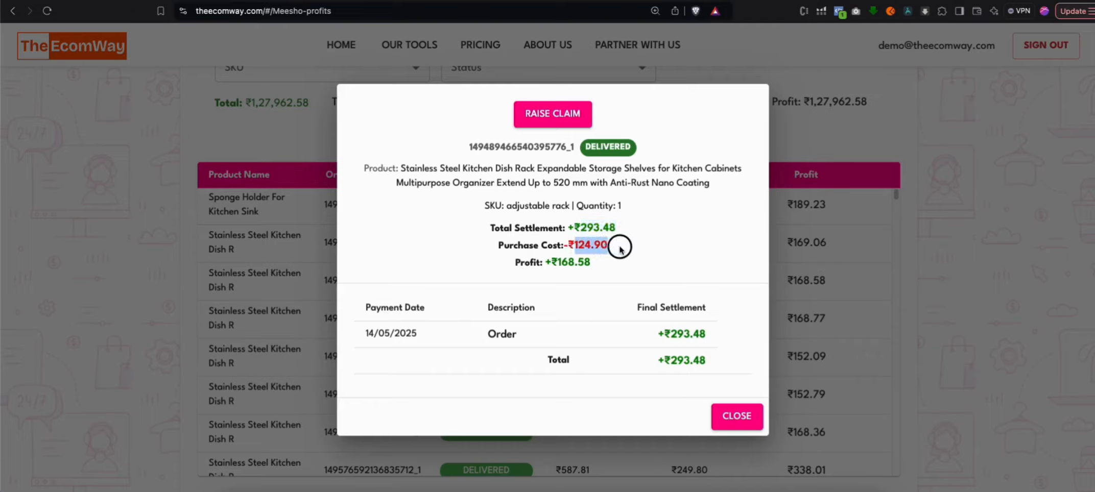
click(558, 263)
drag(559, 263, 594, 263)
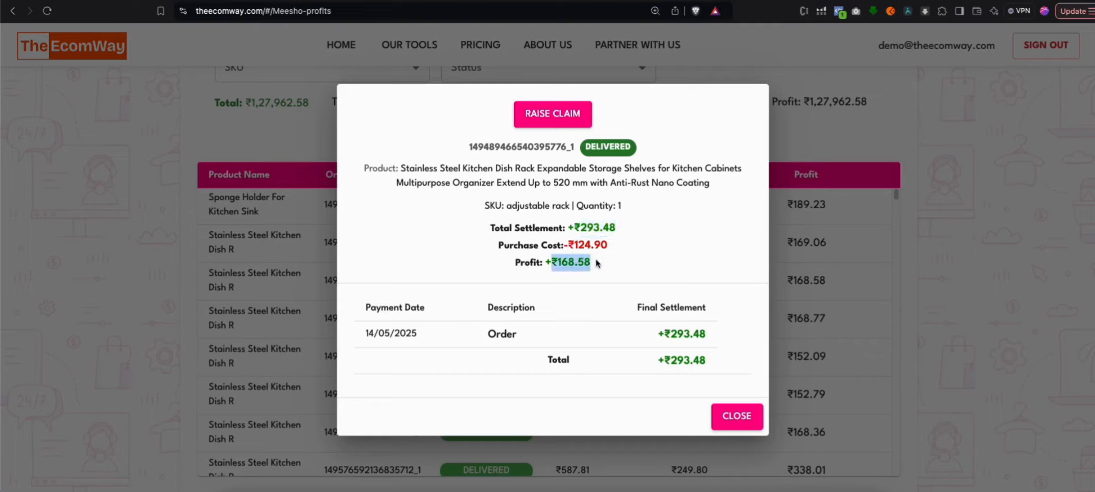
click(736, 416)
Filter the order-wise profits by LOST status, check the first lost order's profit details and close them
scroll(536, 255, up, 3)
click(516, 180)
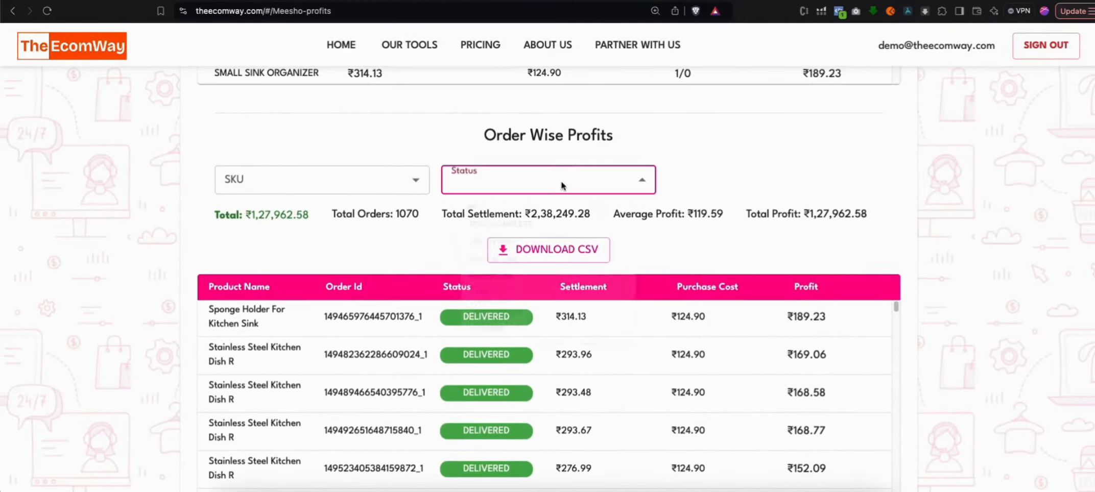
click(513, 341)
scroll(565, 245, down, 2)
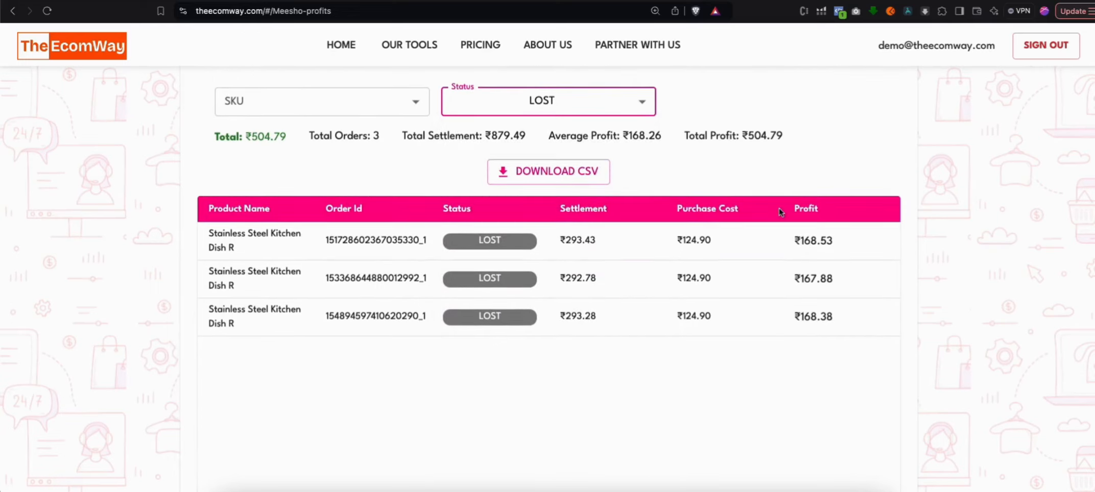
click(613, 249)
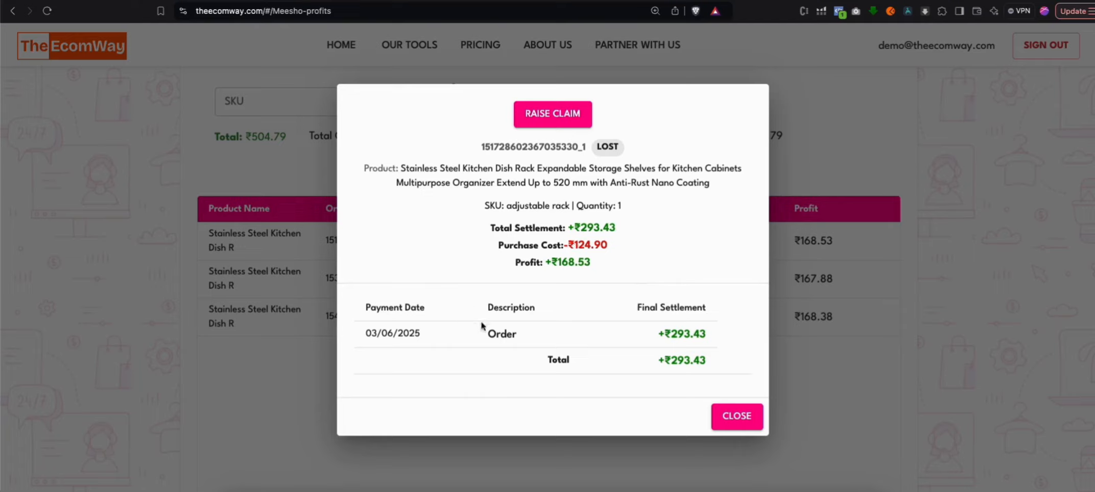
drag(593, 263, 549, 260)
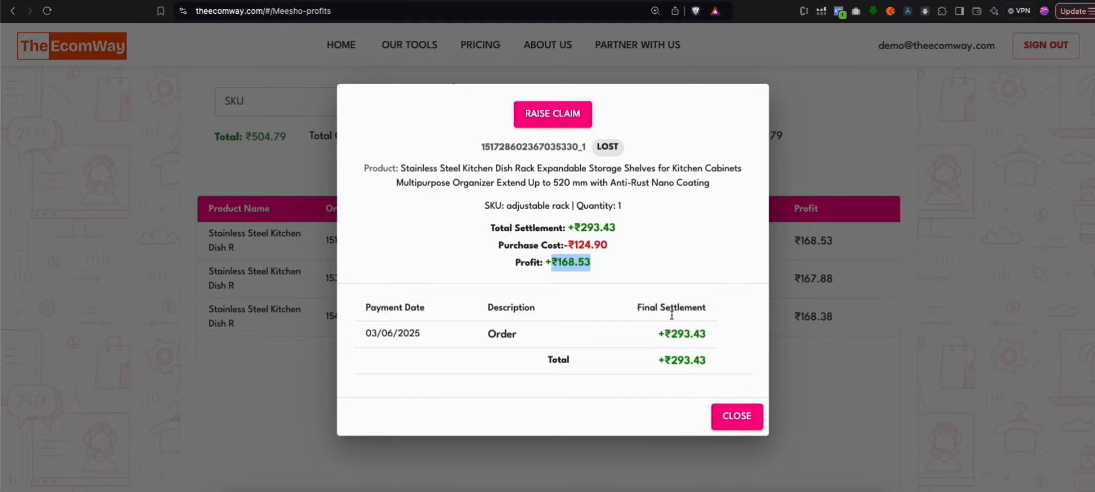
click(733, 416)
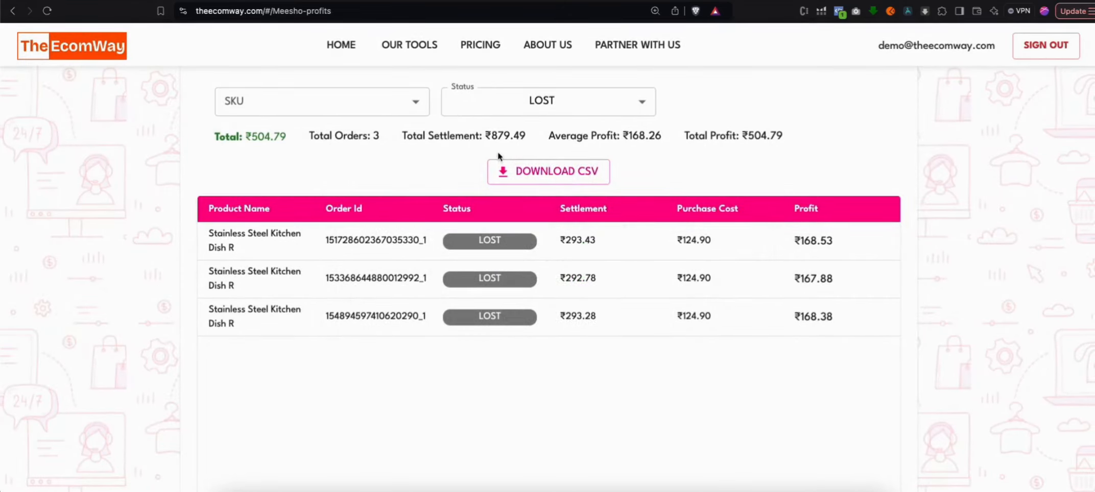
Filter the order-wise profits to RETURNED orders of the adjustable rack SKU and review their totals
click(510, 111)
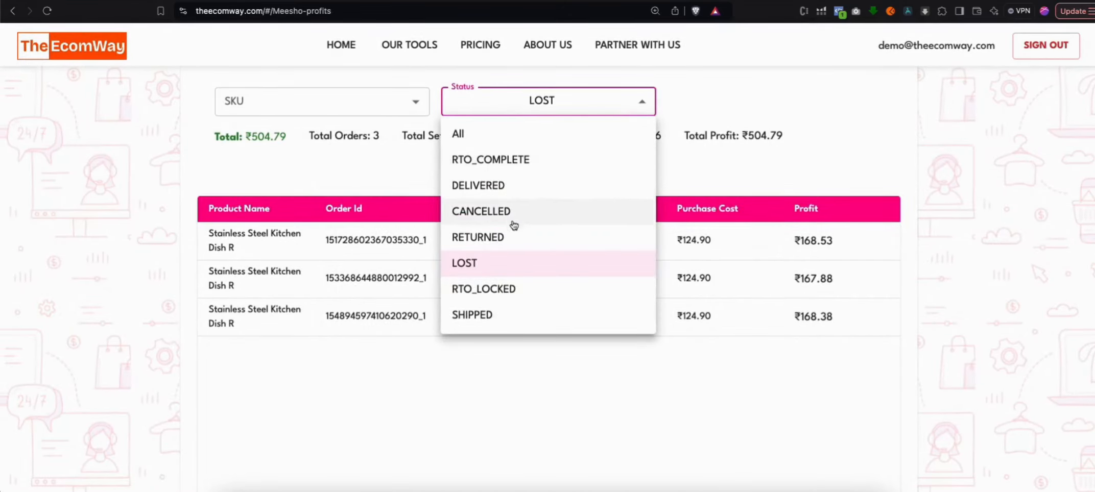
click(513, 238)
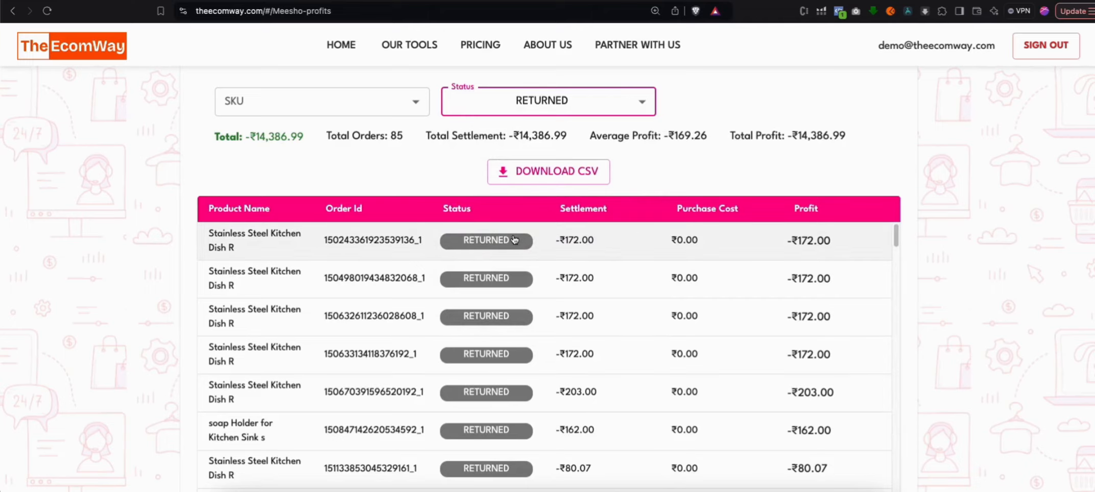
click(314, 102)
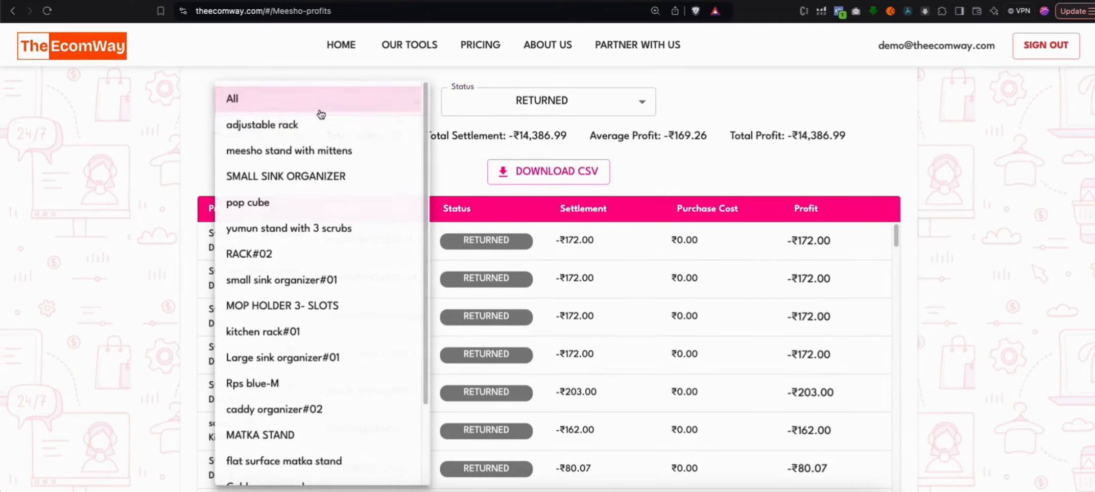
click(301, 125)
scroll(664, 222, down, 2)
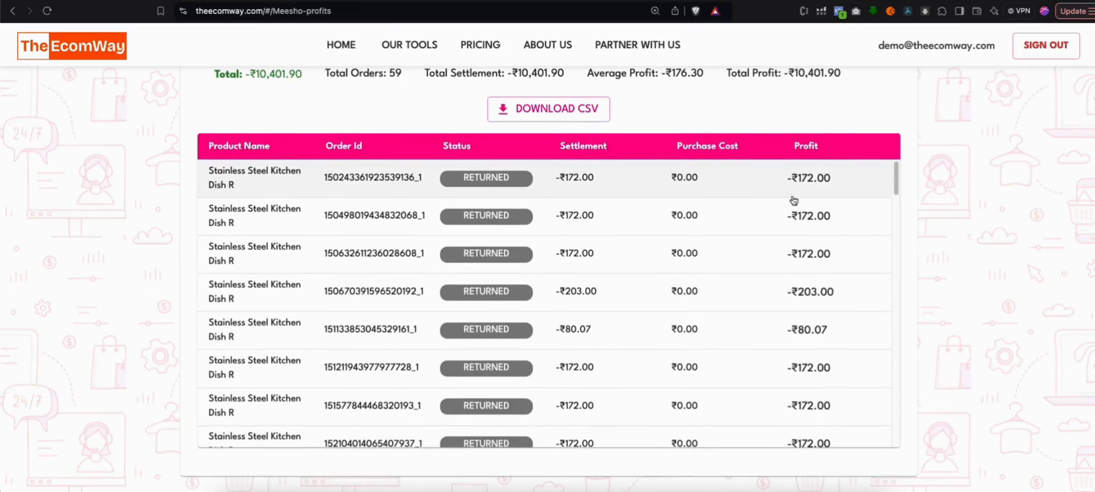
scroll(664, 222, up, 1)
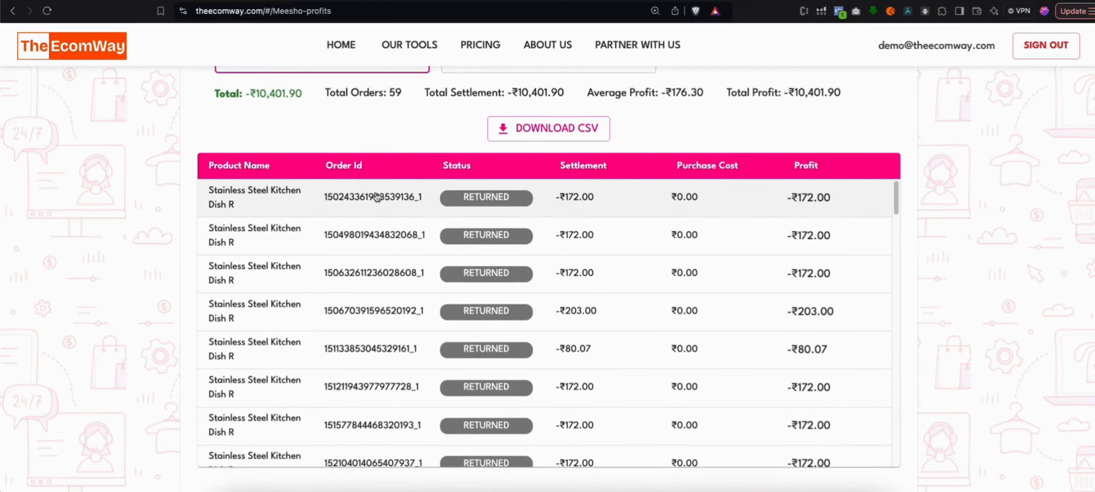
scroll(766, 201, up, 2)
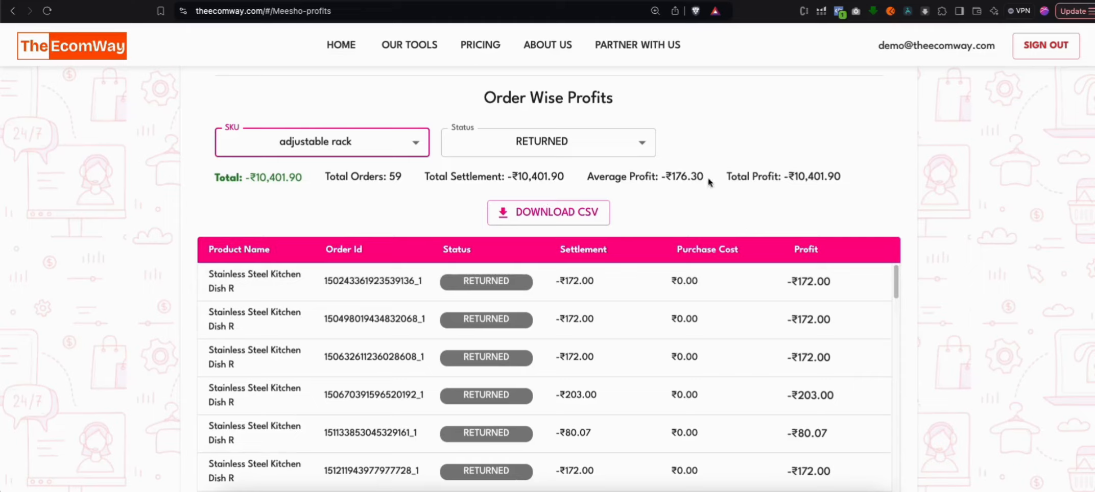
click(697, 180)
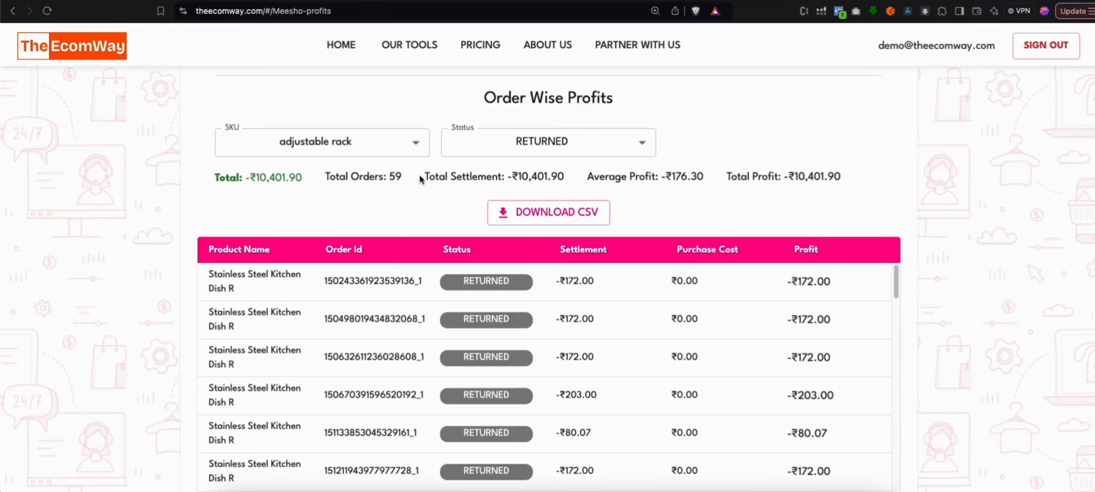
drag(380, 175, 378, 175)
Switch the adjustable rack's order status filter to DELIVERED, review the totals and return to SKU Wise Profits
click(540, 148)
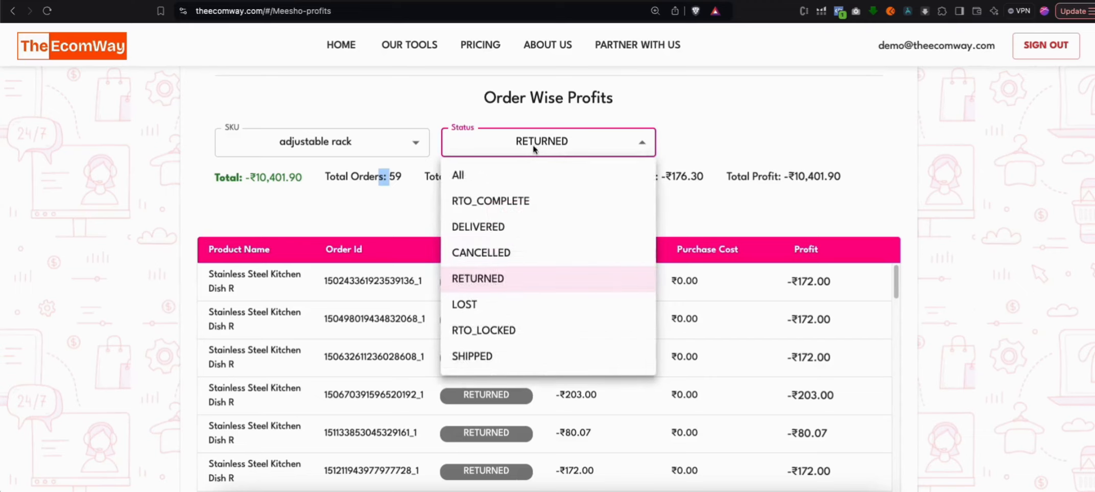
click(510, 225)
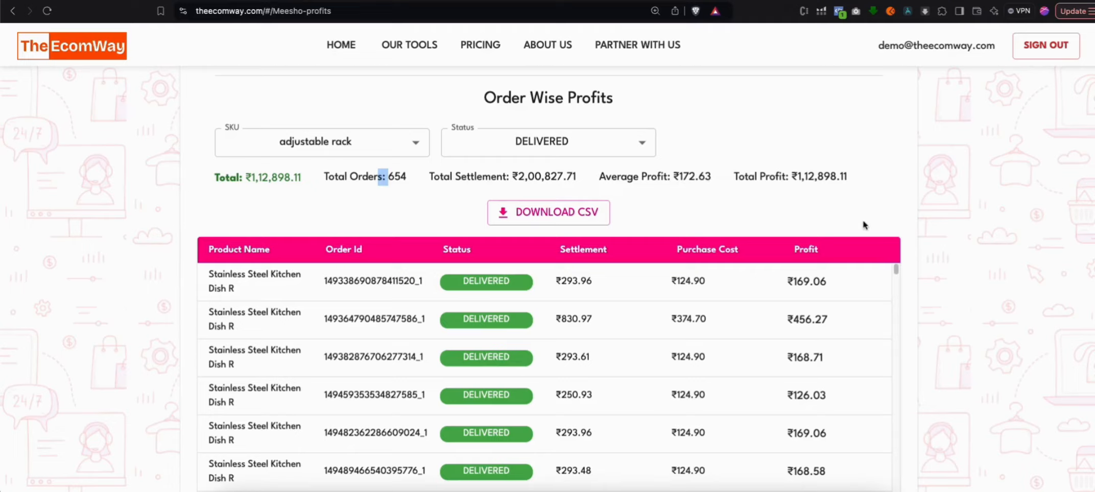
scroll(863, 225, up, 2)
scroll(983, 336, up, 10)
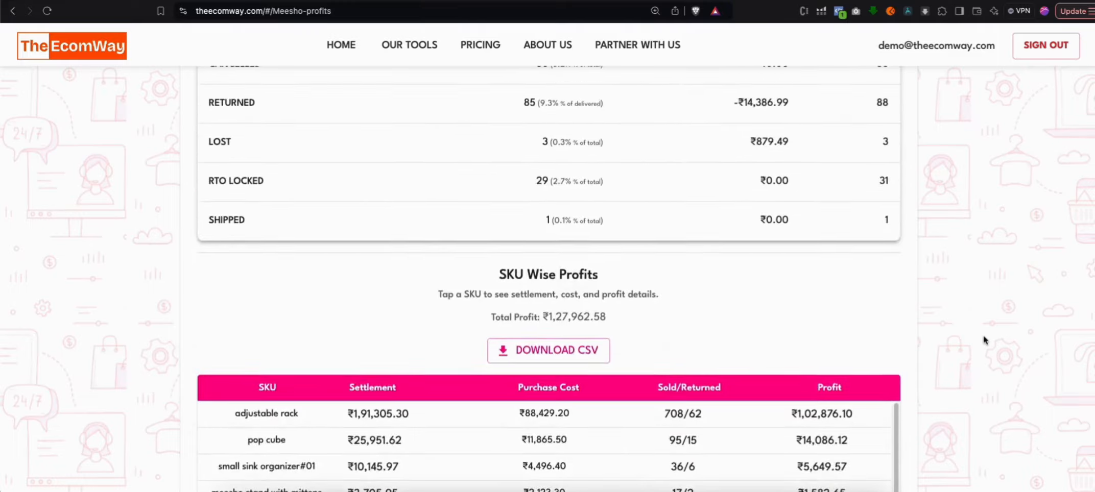